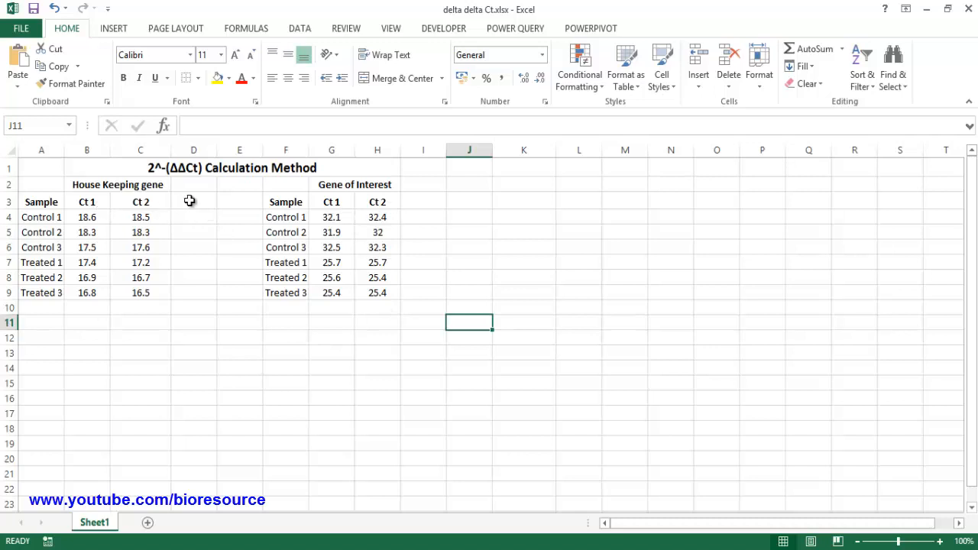
# Enter the header "Avg Ct" in D3, beside the House Keeping gene's Ct 2 column.
pyautogui.click(192, 200)
pyautogui.write('Av')
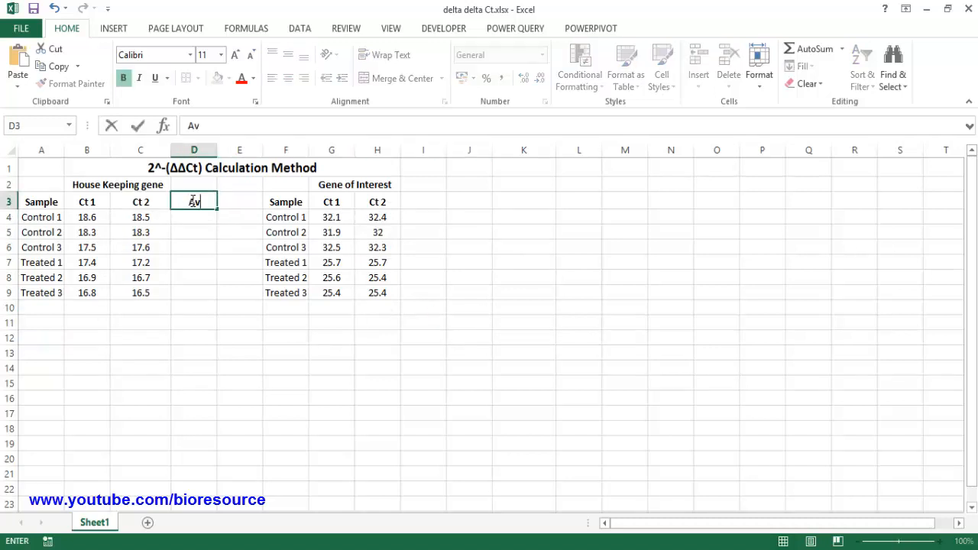
pyautogui.write('g Ct')
pyautogui.press('Return')
# Calculate the average of B4:C4 in D4 and fill the formula down to D9.
pyautogui.write('=')
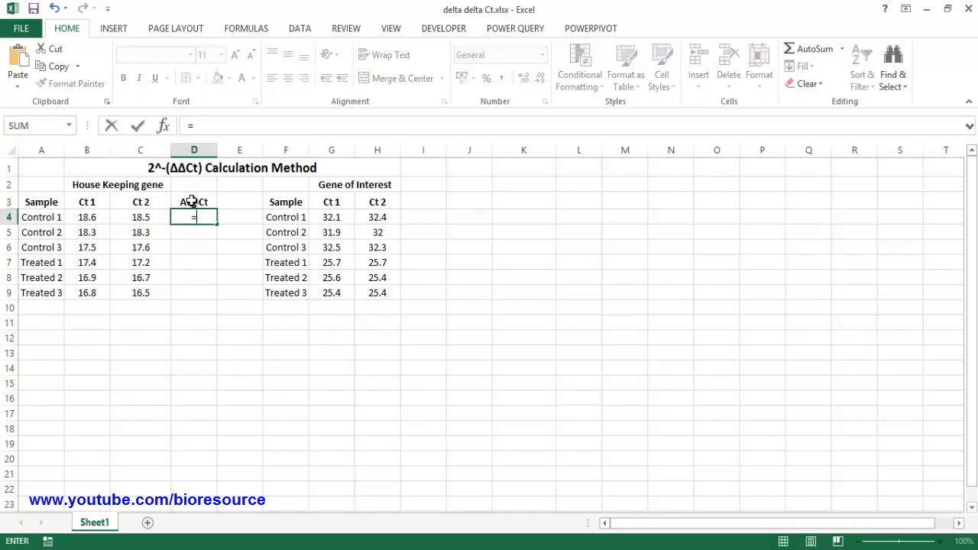
pyautogui.write('average(')
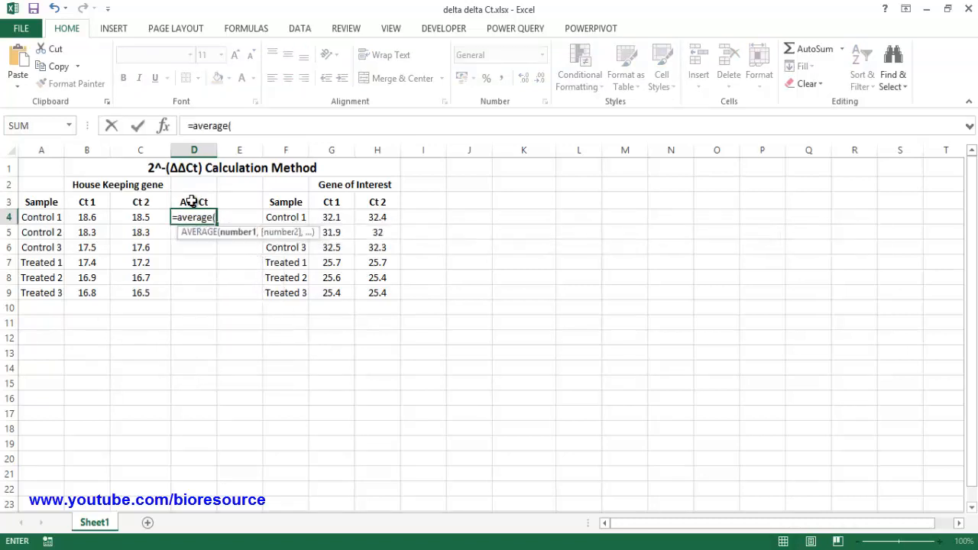
pyautogui.click(90, 217)
pyautogui.moveTo(122, 220); pyautogui.dragTo(123, 220)
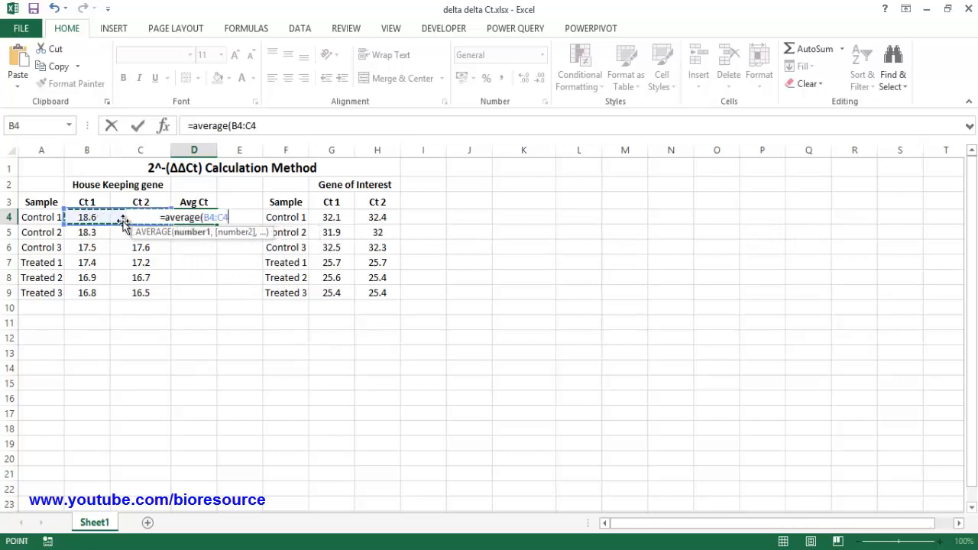
pyautogui.write(')')
pyautogui.press('Return')
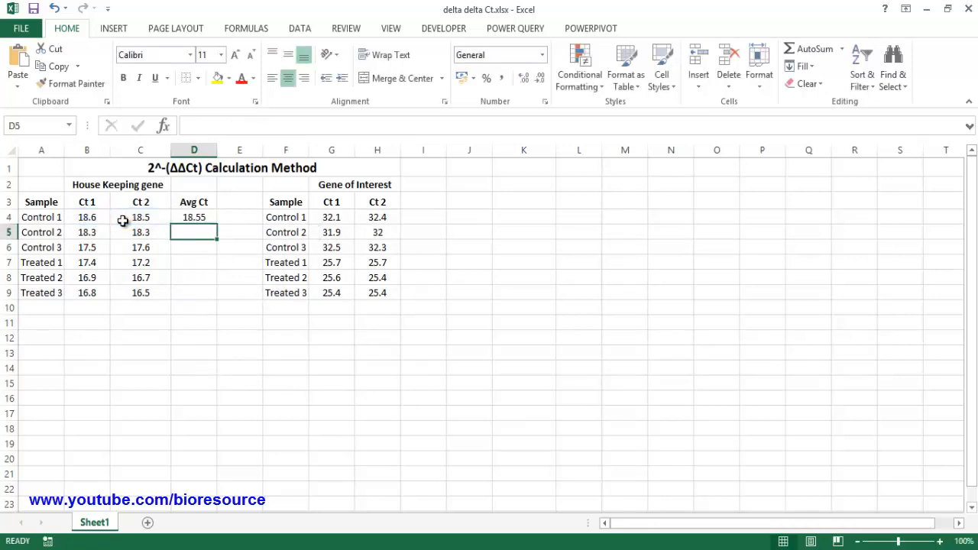
pyautogui.click(189, 217)
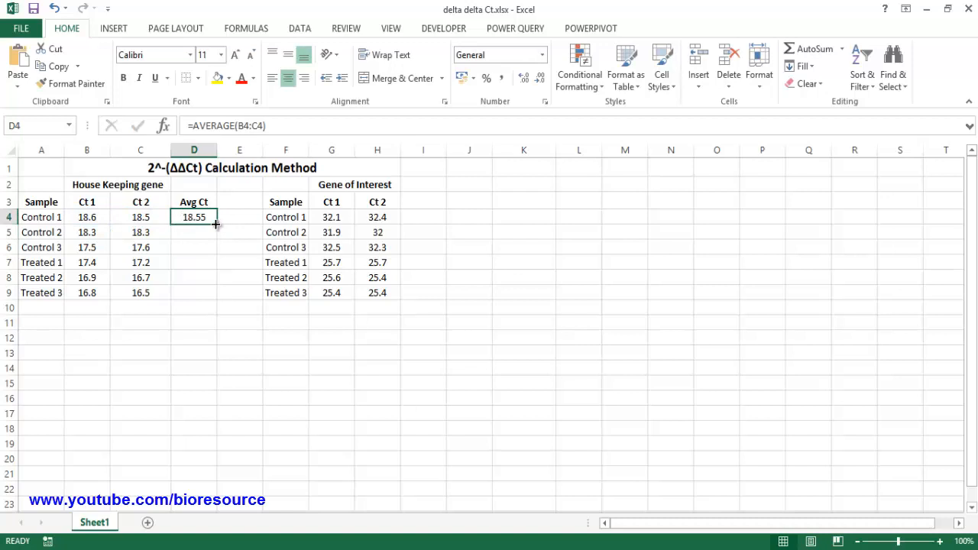
pyautogui.doubleClick(219, 224)
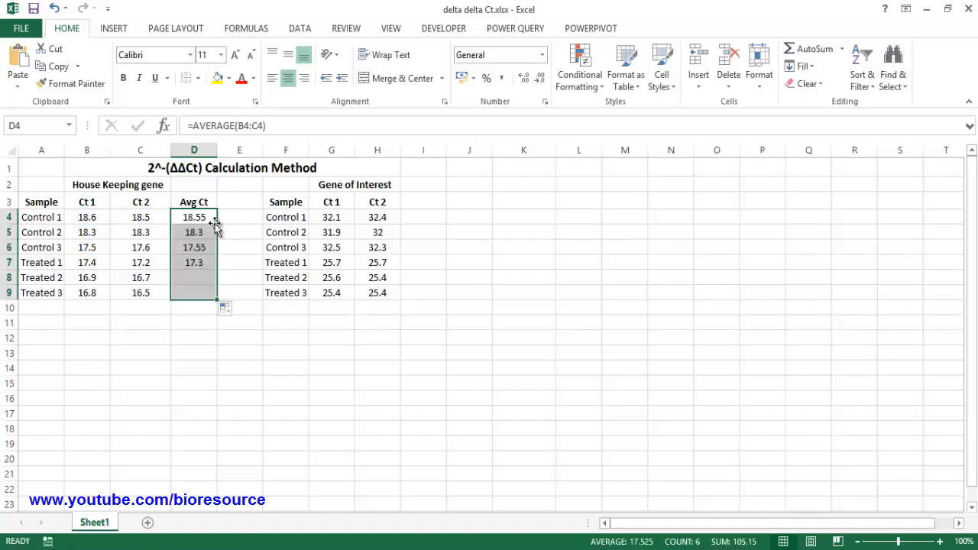
# Enter the header "Avg Ct" in I3 for the Gene of Interest table.
pyautogui.click(424, 199)
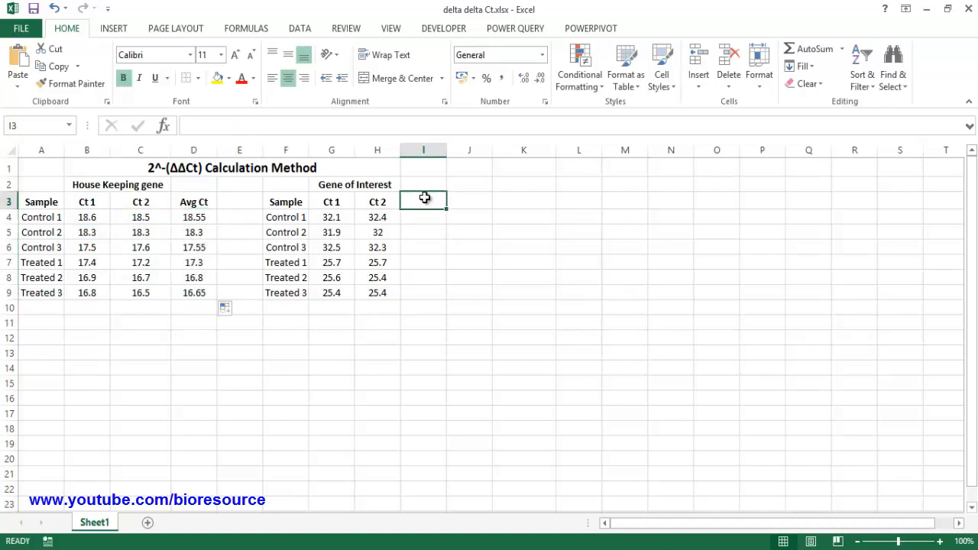
pyautogui.write('Avg')
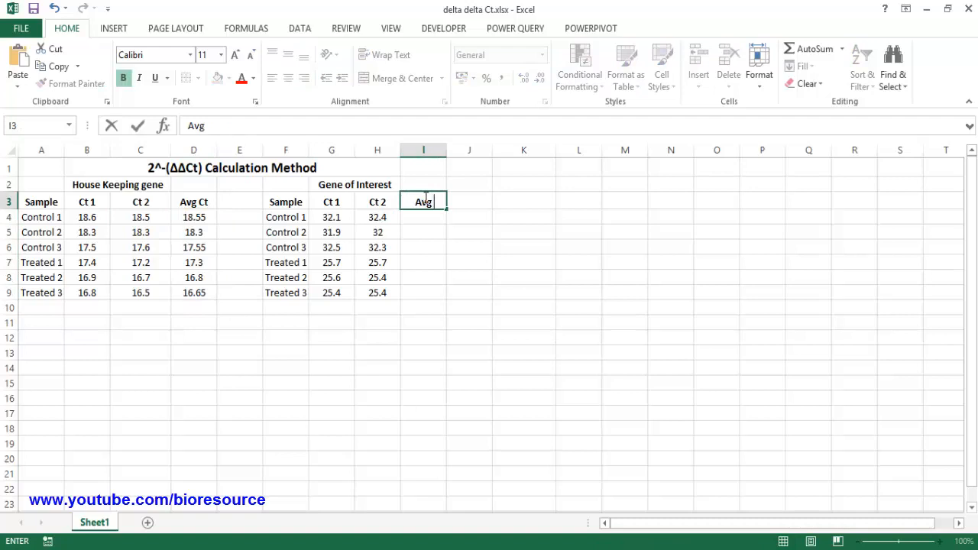
pyautogui.write(' Ct')
pyautogui.press('Return')
# Calculate the average of G4:H4 in I4 and fill the formula down to I9.
pyautogui.write('=')
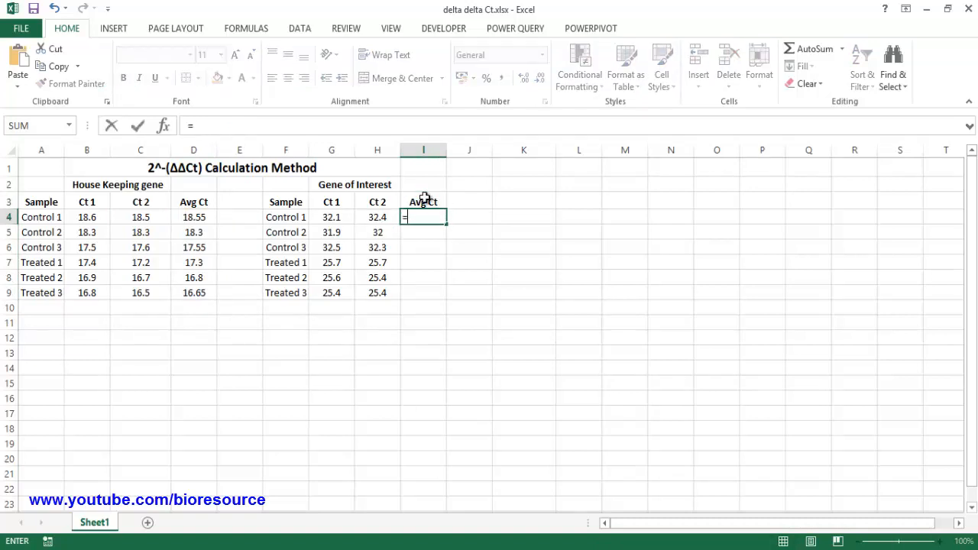
pyautogui.write('average')
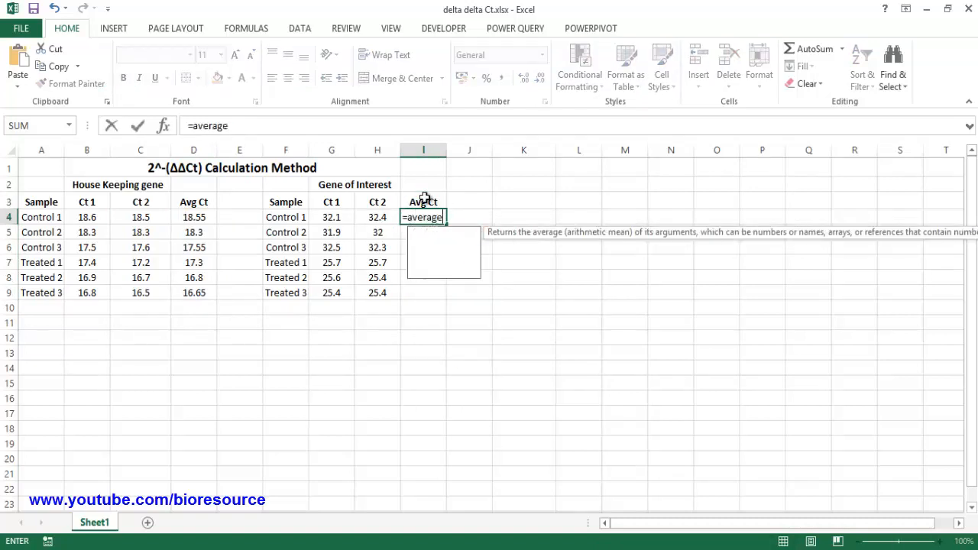
pyautogui.write('(')
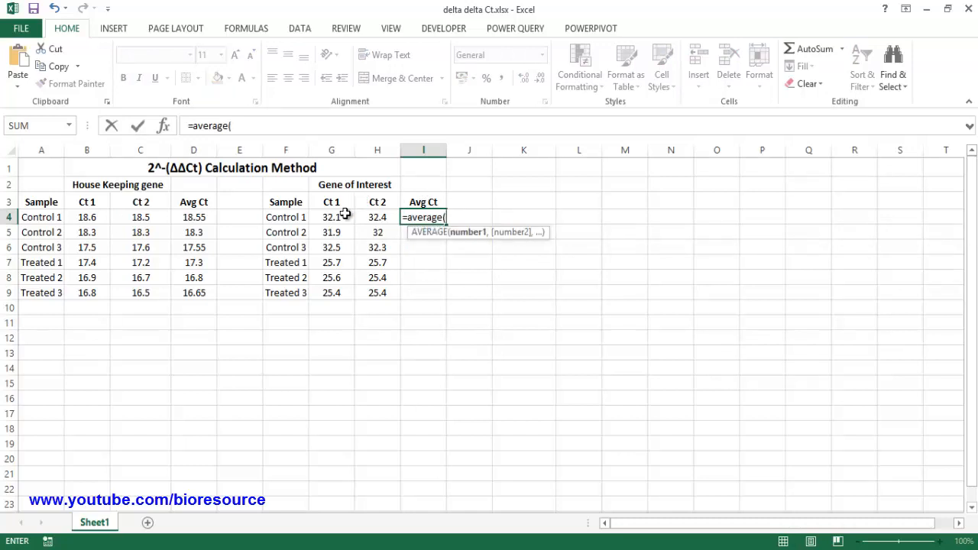
pyautogui.moveTo(343, 217); pyautogui.dragTo(360, 217)
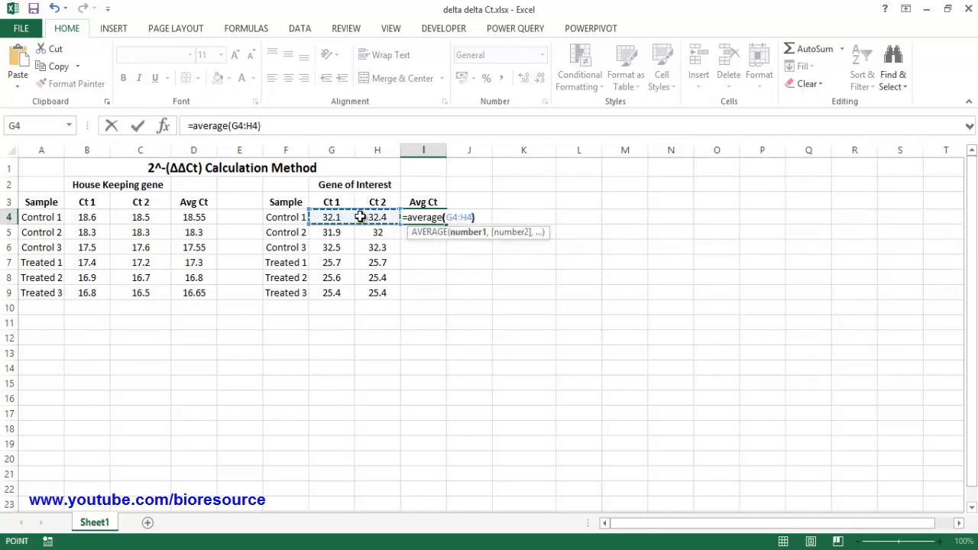
pyautogui.press('Return')
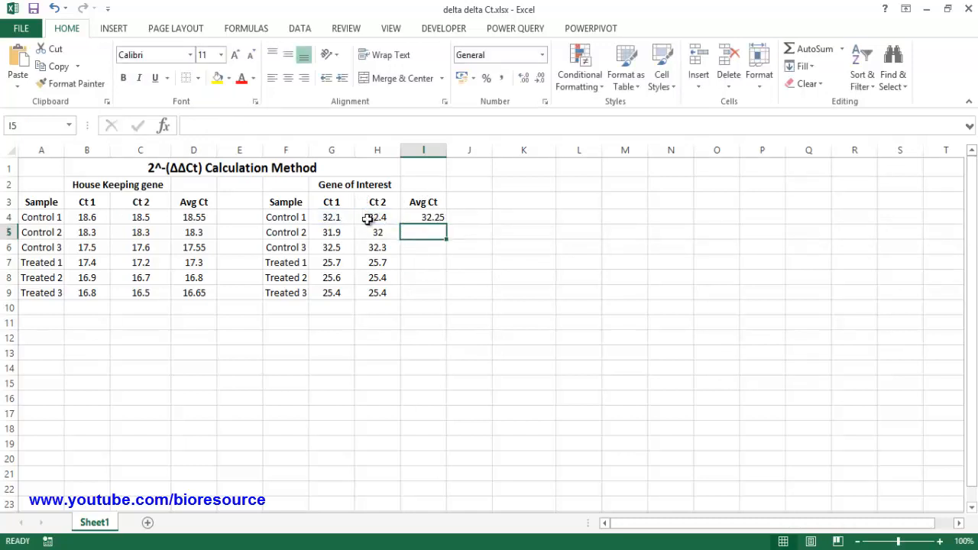
pyautogui.click(433, 216)
pyautogui.doubleClick(447, 224)
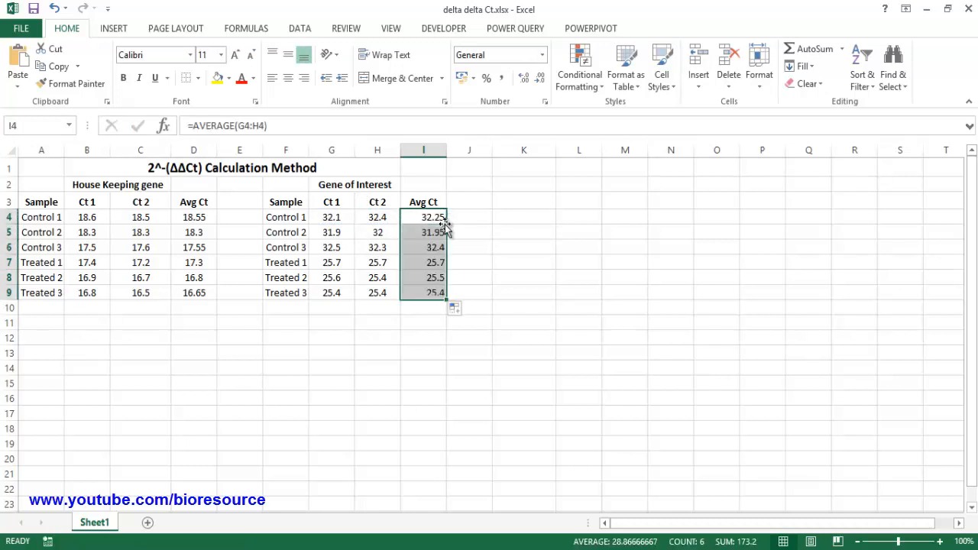
# Enter the header "Δ Ct" in J3, beside the Gene of Interest's Avg Ct column.
pyautogui.click(479, 273)
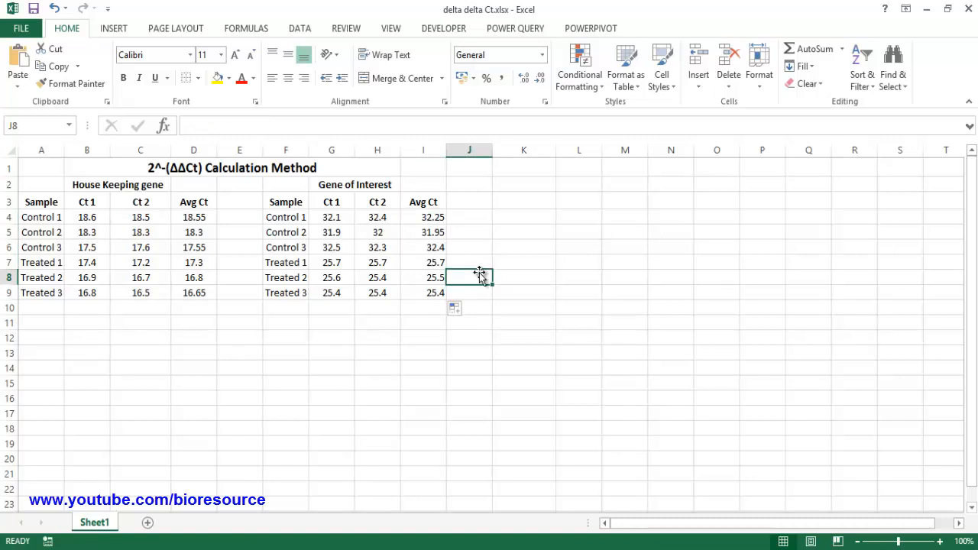
pyautogui.click(478, 201)
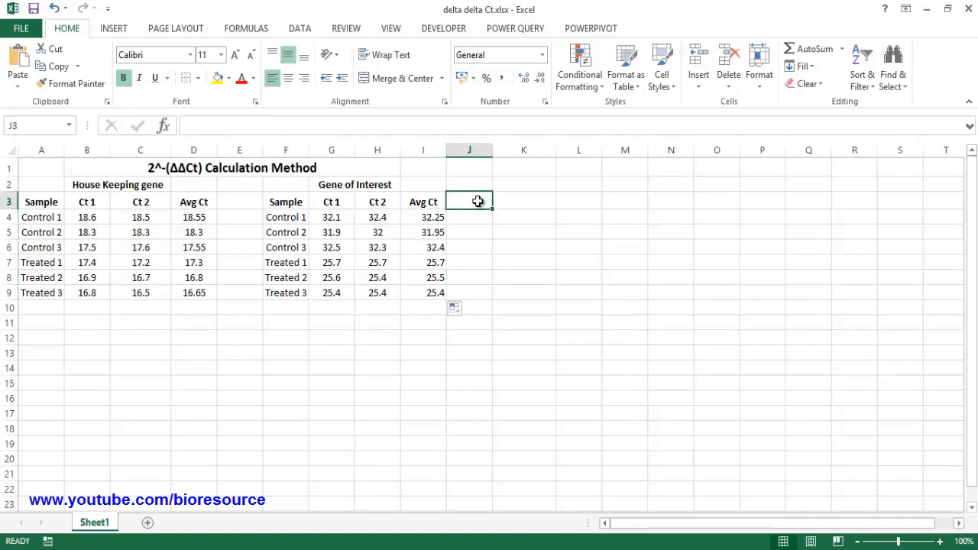
pyautogui.write('C')
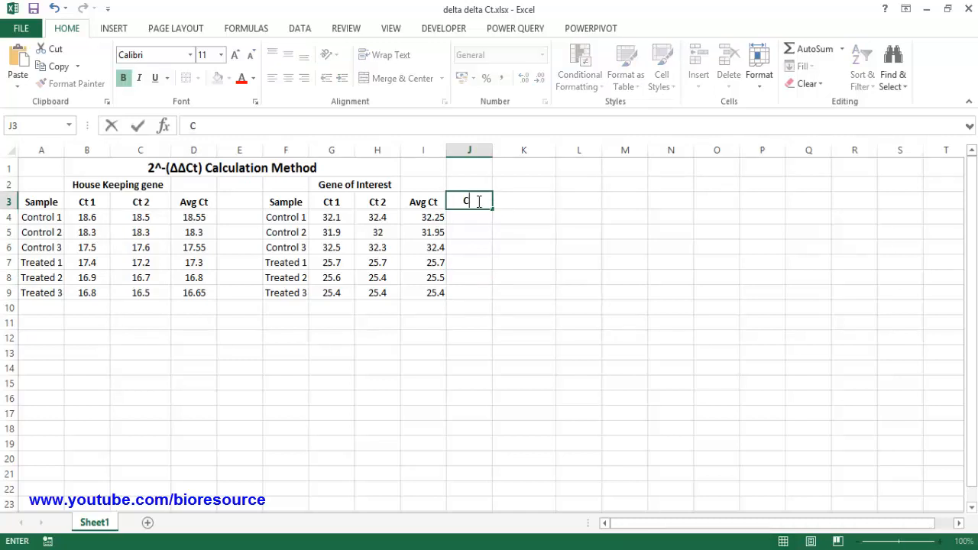
pyautogui.press('BackSpace')
pyautogui.press('BackSpace')
pyautogui.press('Return')
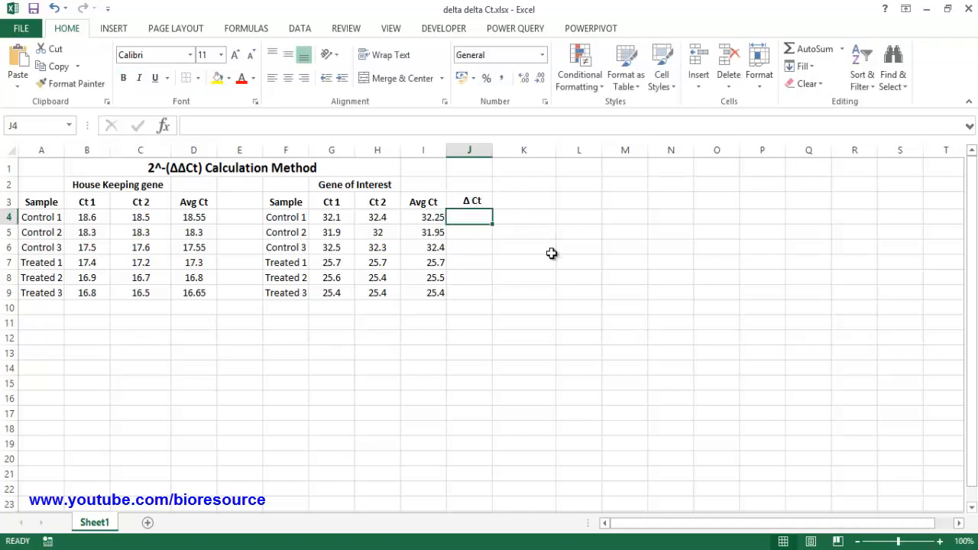
# Enter the formula =(I4-D4) in J4 and fill it down to J9.
pyautogui.write('=(')
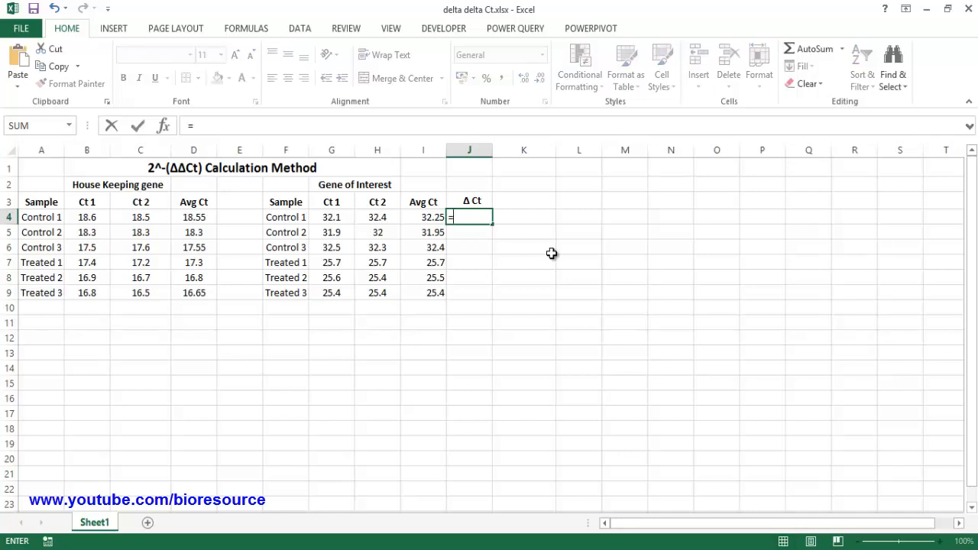
pyautogui.click(434, 218)
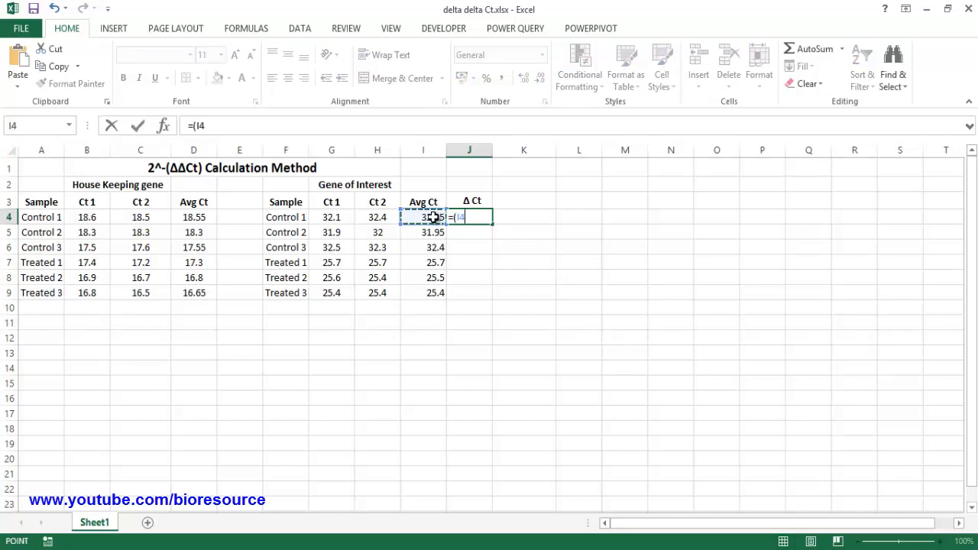
pyautogui.write('-')
pyautogui.click(198, 217)
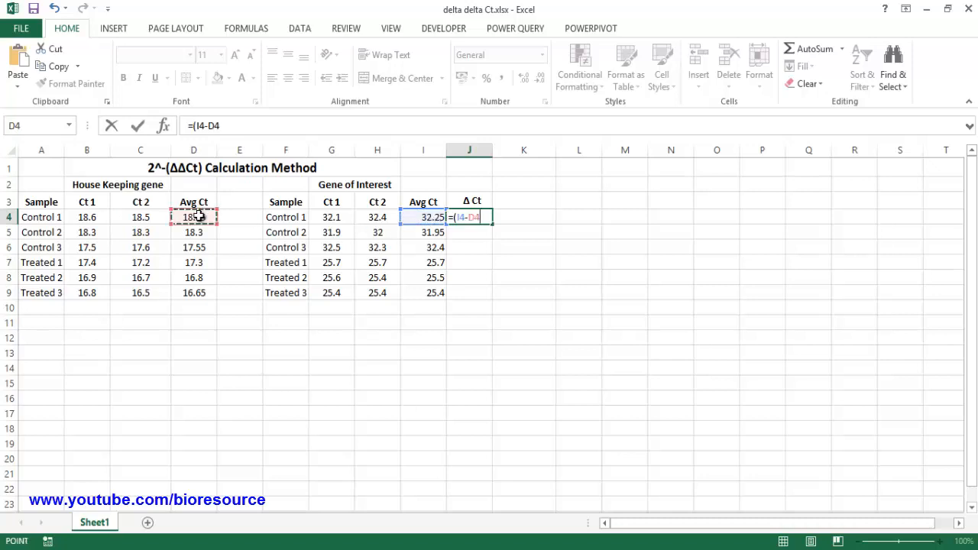
pyautogui.write(')')
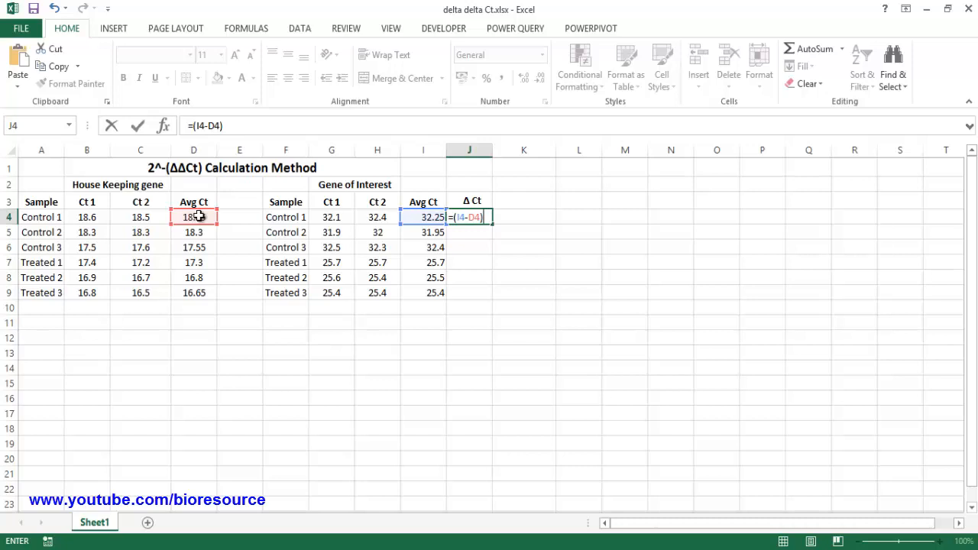
pyautogui.press('Return')
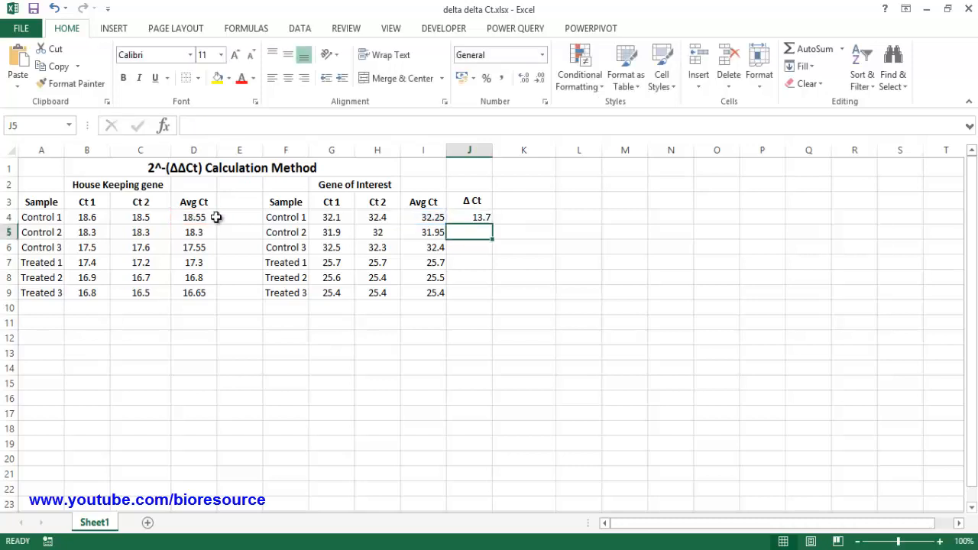
pyautogui.click(470, 218)
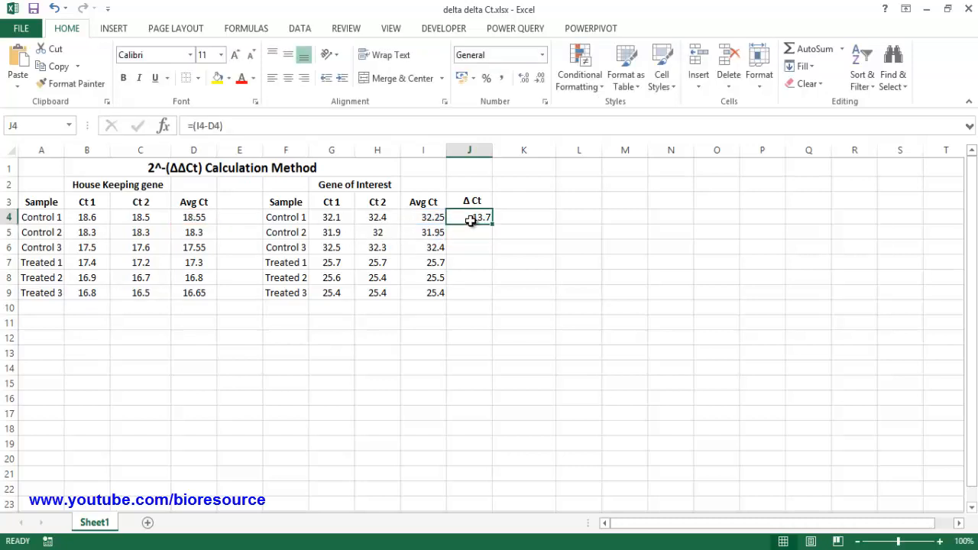
pyautogui.doubleClick(493, 224)
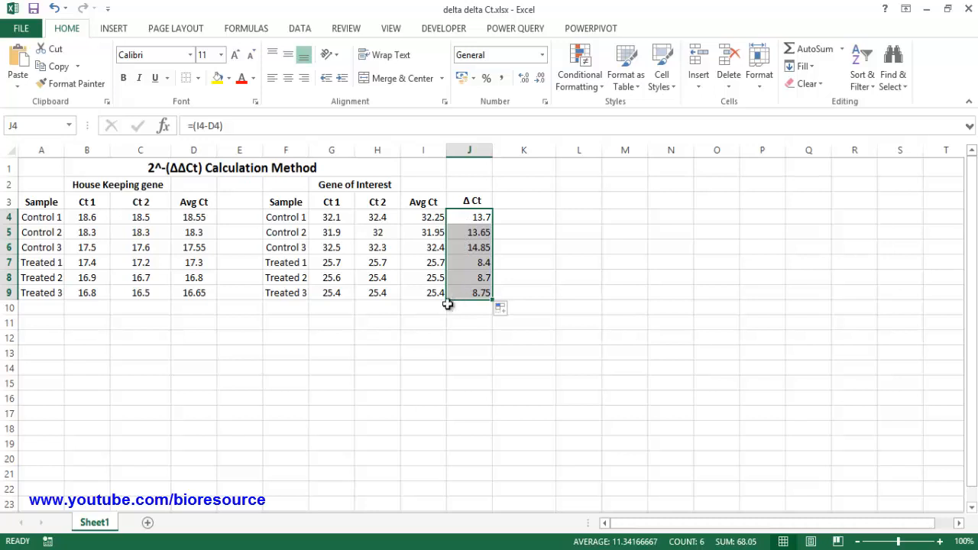
# Add the label "Avg Δ Ct" in H13 below the Gene of Interest table.
pyautogui.click(391, 351)
pyautogui.write('Av')
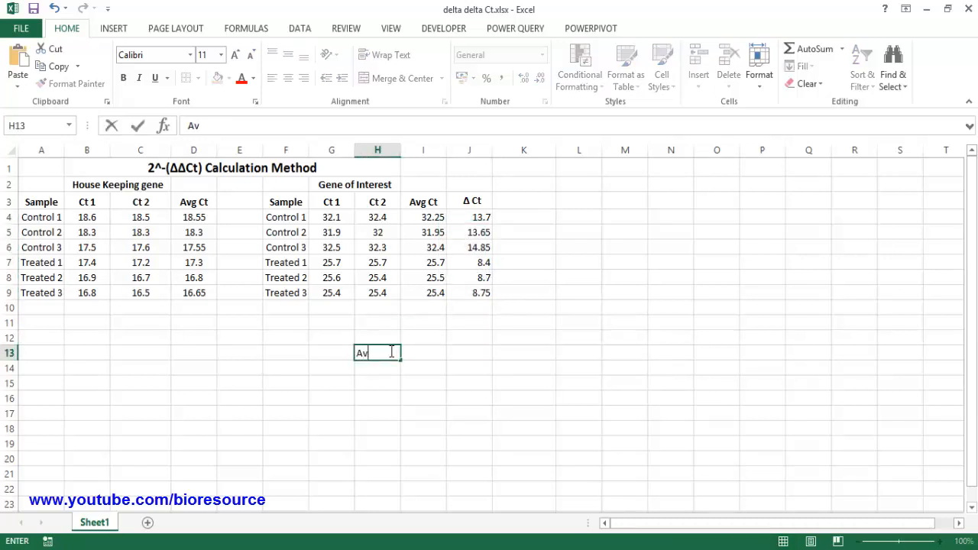
pyautogui.write('g')
pyautogui.write('Δ Ct')
pyautogui.press('Tab')
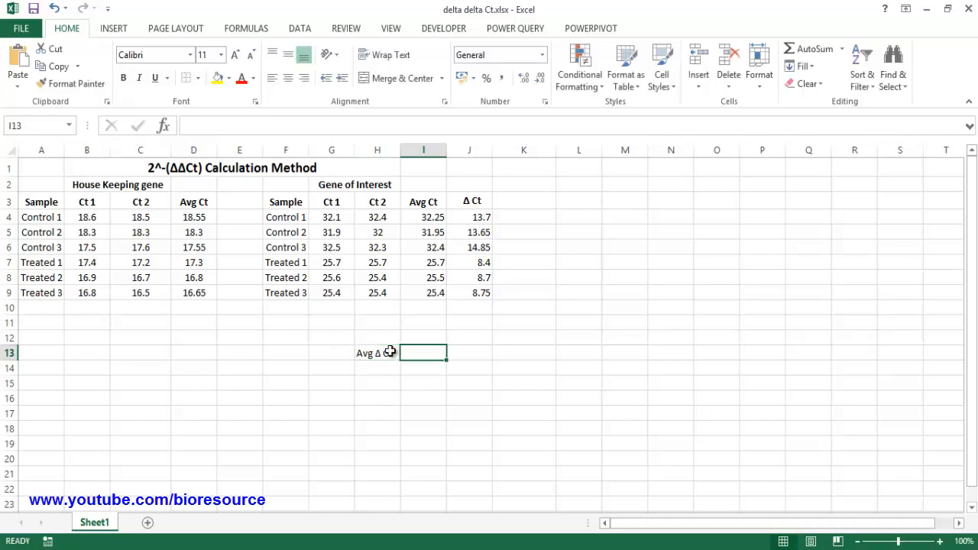
# Calculate the average Δ Ct of the three control samples in I13 with the range J4:J6.
pyautogui.write('=')
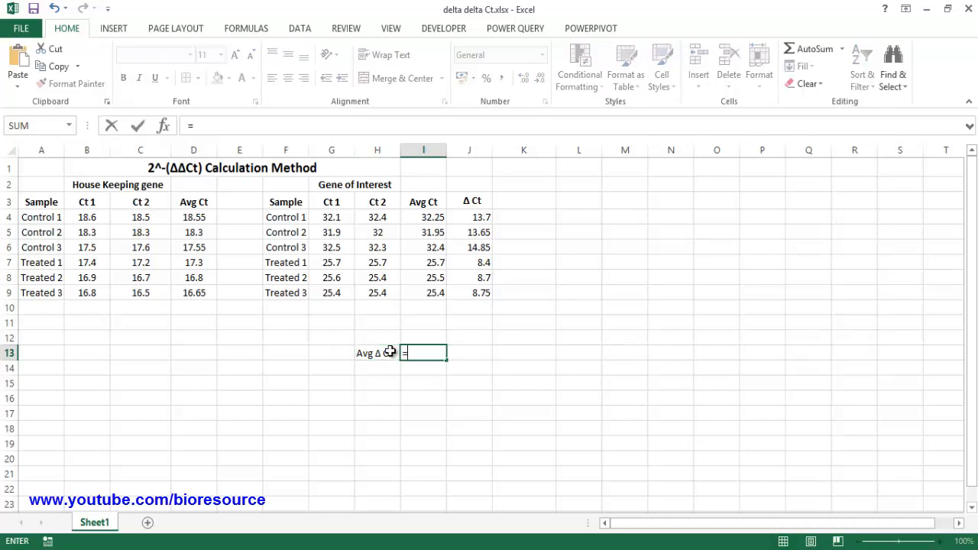
pyautogui.write('avergae')
pyautogui.press('BackSpace')
pyautogui.press('BackSpace')
pyautogui.press('BackSpace')
pyautogui.write('age')
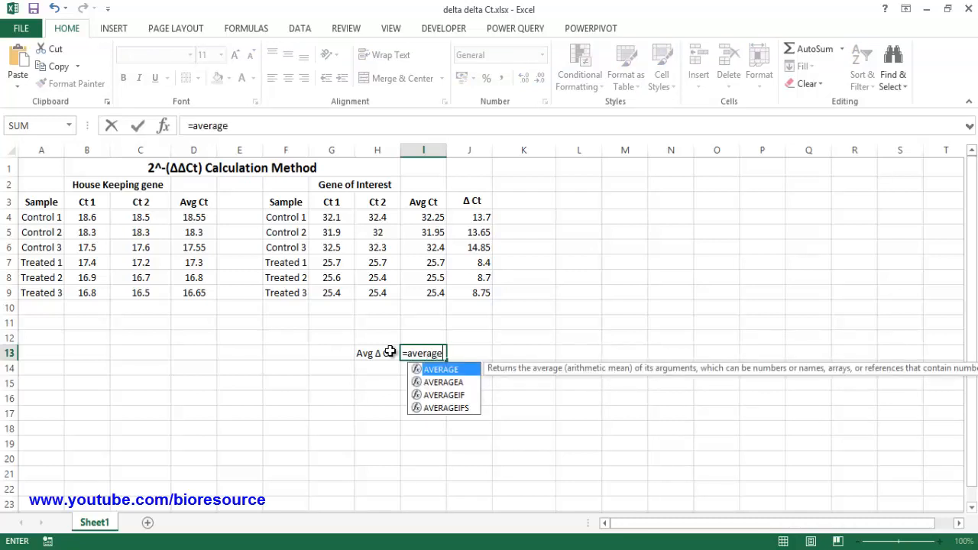
pyautogui.write('(')
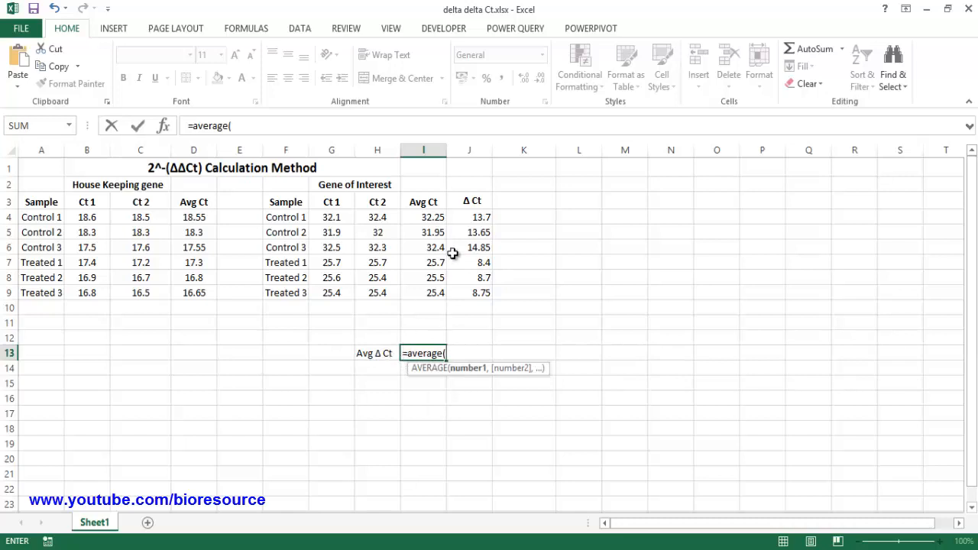
pyautogui.moveTo(480, 216); pyautogui.dragTo(483, 243)
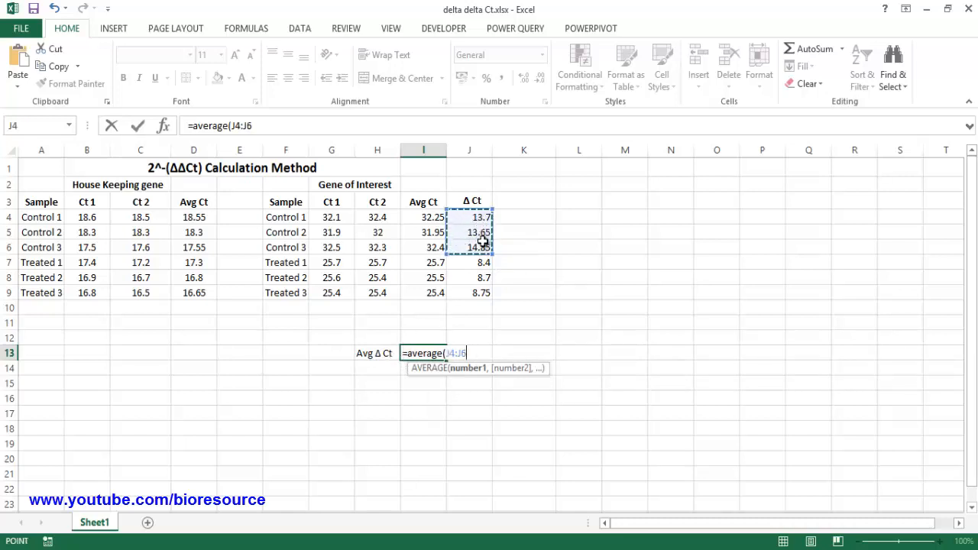
pyautogui.write(')')
pyautogui.press('Return')
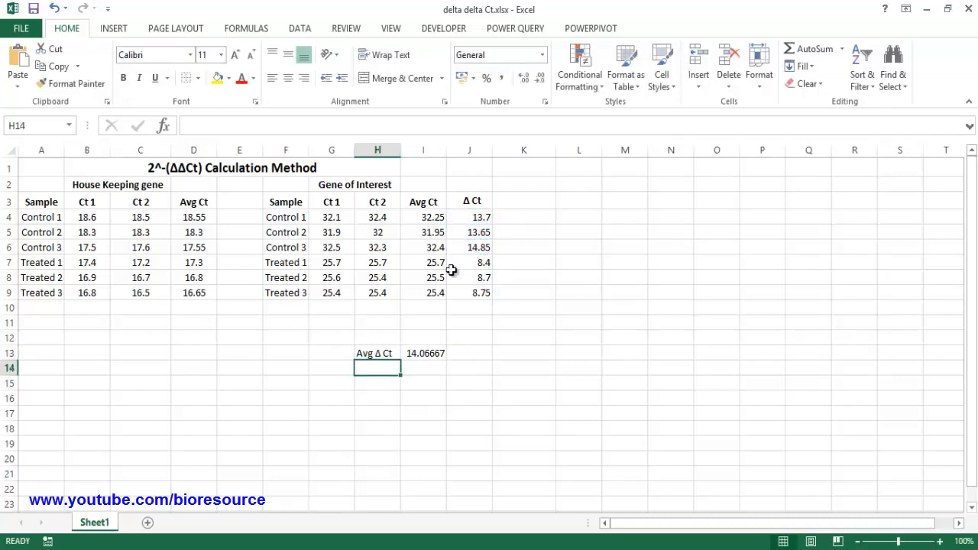
# Extend the label in H13 to "Avg Δ Ct control" and widen column H to fit it.
pyautogui.click(392, 351)
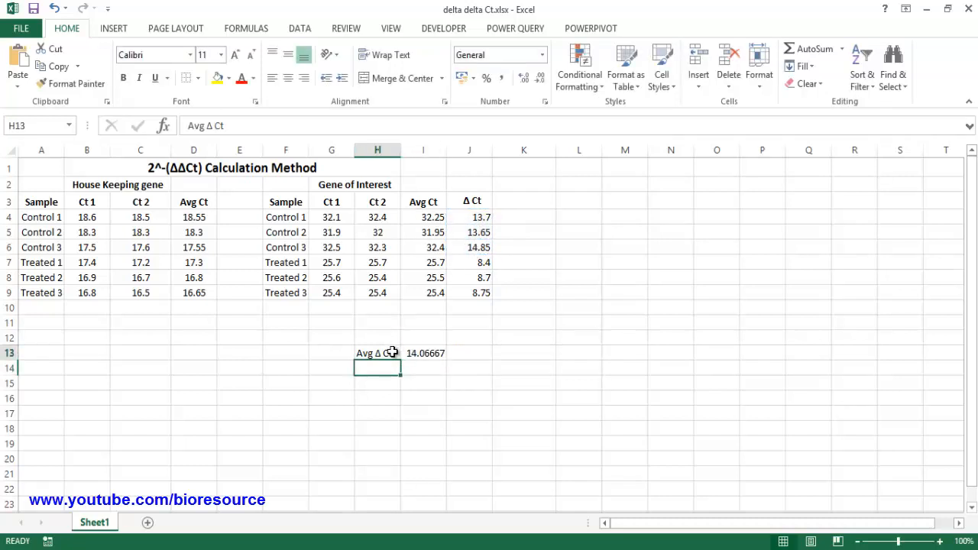
pyautogui.click(248, 123)
pyautogui.write('cont')
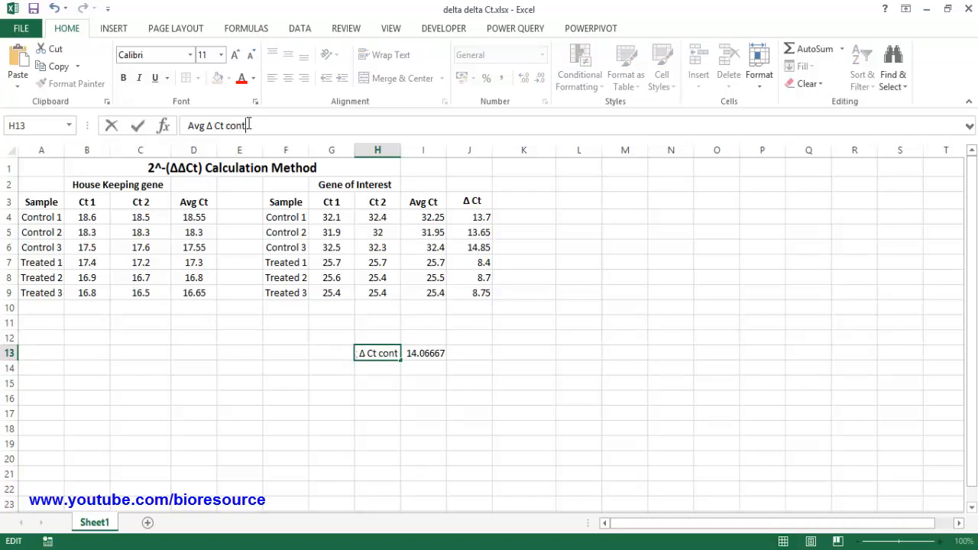
pyautogui.write('orrol')
pyautogui.press('Return')
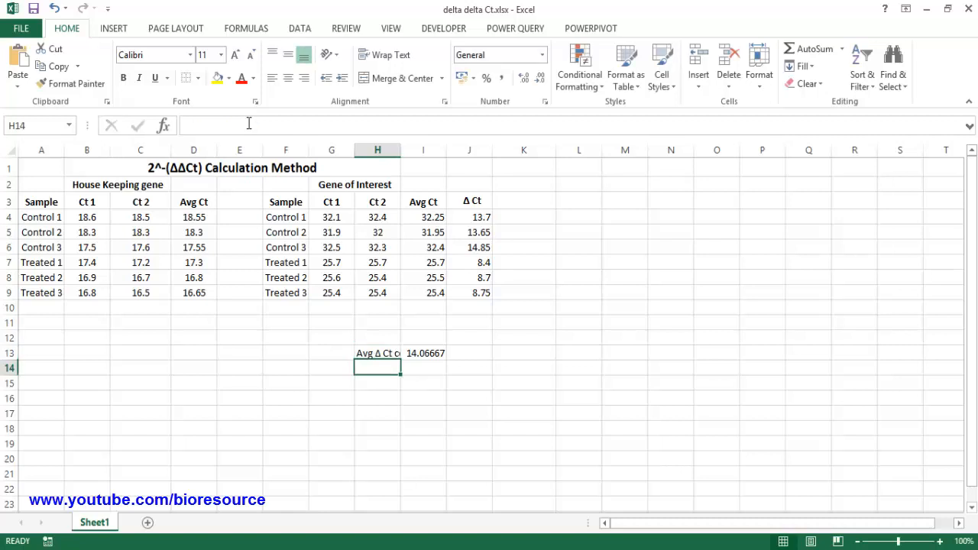
pyautogui.doubleClick(399, 150)
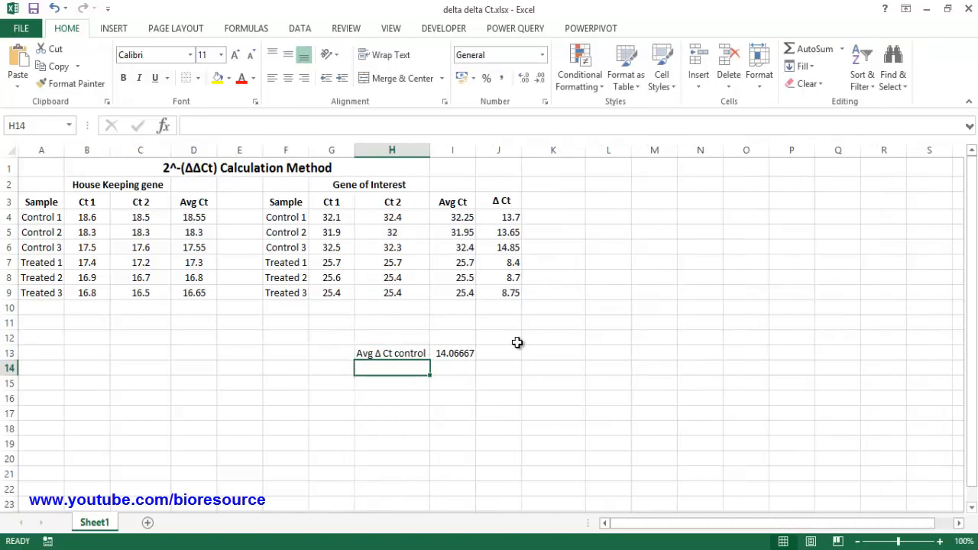
# Enter the header "ΔΔCt" in K3, beside the Δ Ct column.
pyautogui.click(559, 198)
pyautogui.write('Δ')
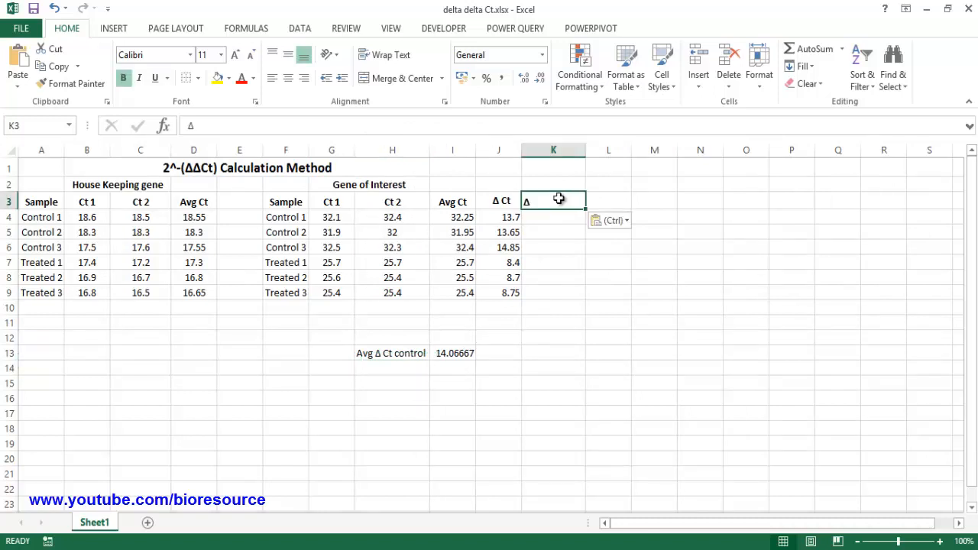
pyautogui.write('Δ')
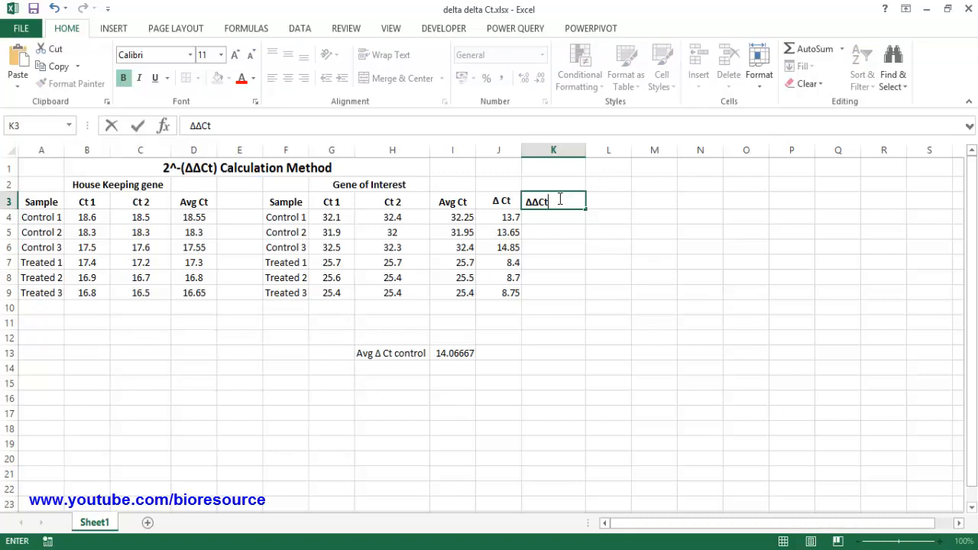
pyautogui.write('Ct')
pyautogui.press('Return')
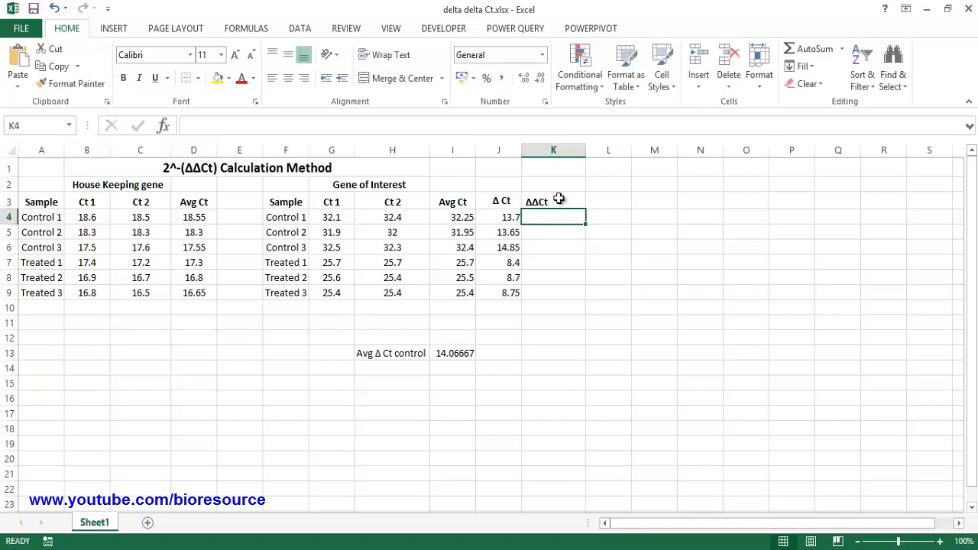
# Enter the formula =(J4-$I$13) in K4 and fill it down to K9.
pyautogui.write('=(')
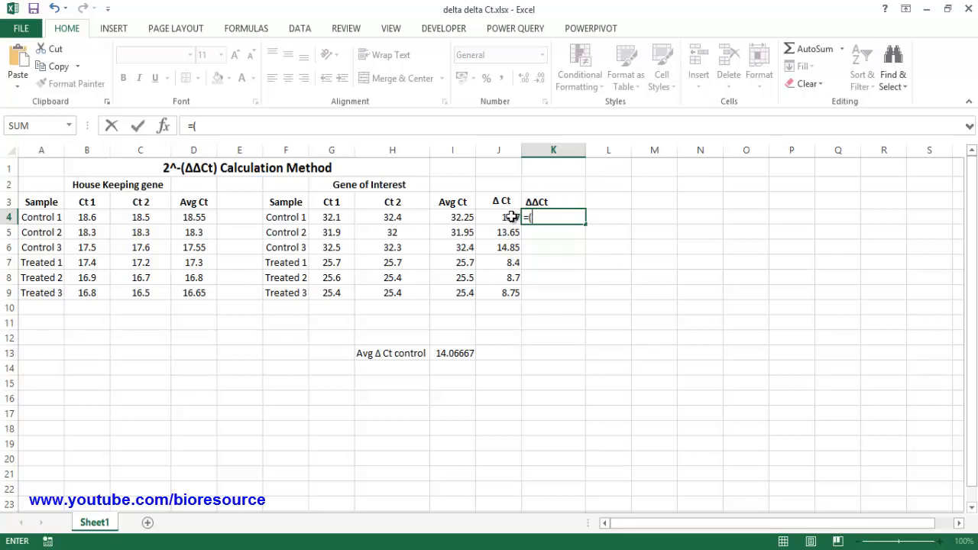
pyautogui.click(512, 218)
pyautogui.write('-')
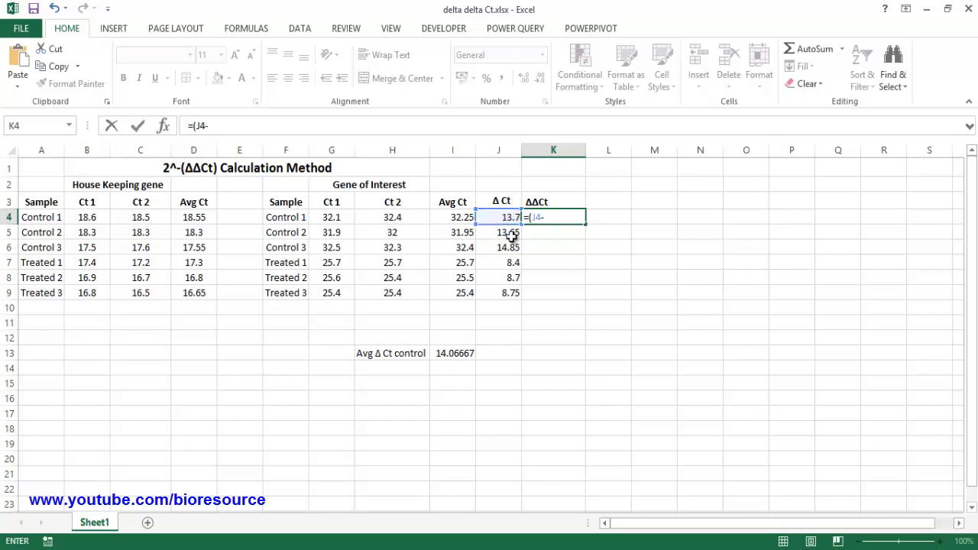
pyautogui.click(462, 353)
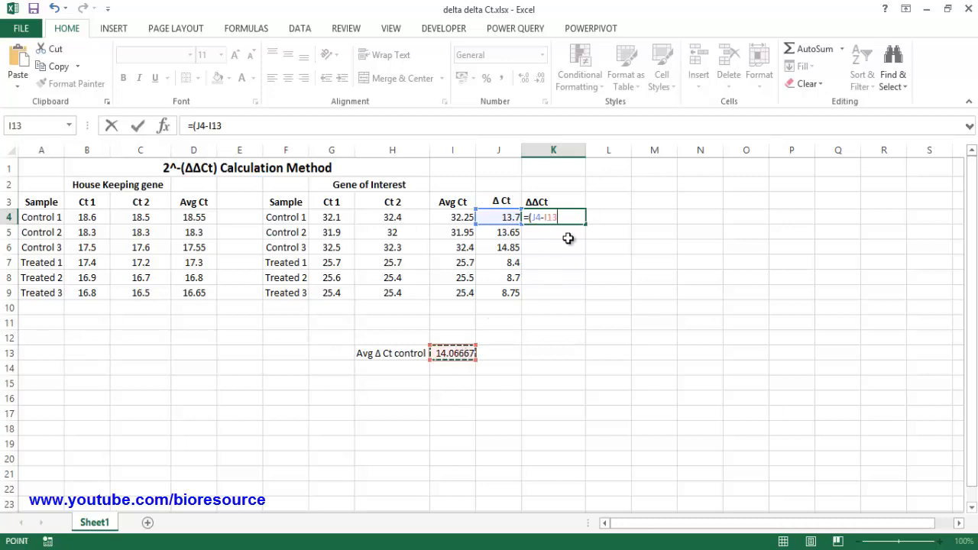
pyautogui.click(547, 218)
pyautogui.write('$')
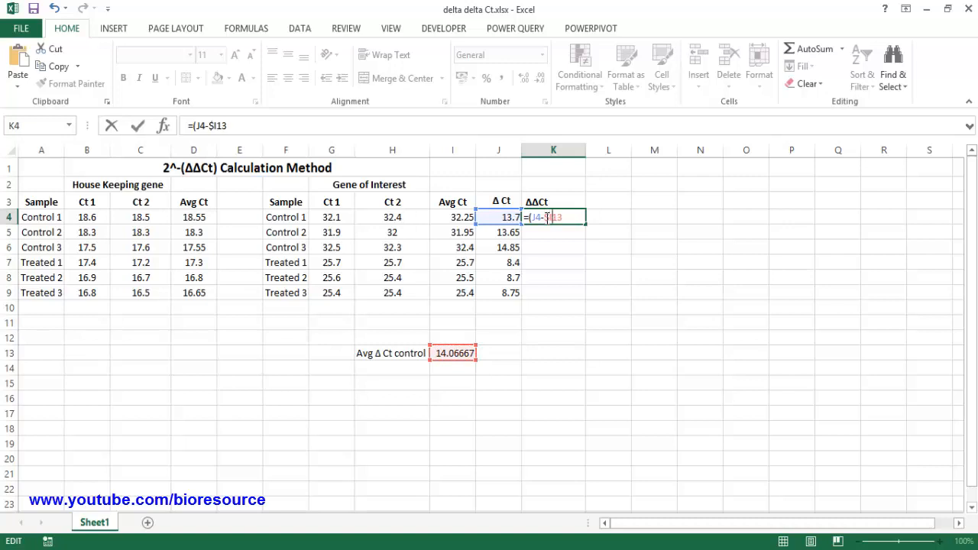
pyautogui.write(')')
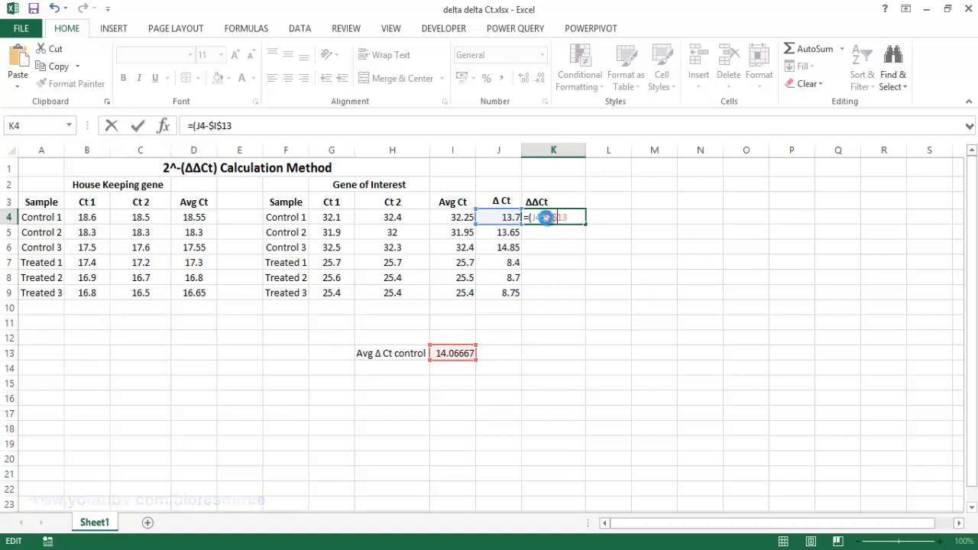
pyautogui.press('Return')
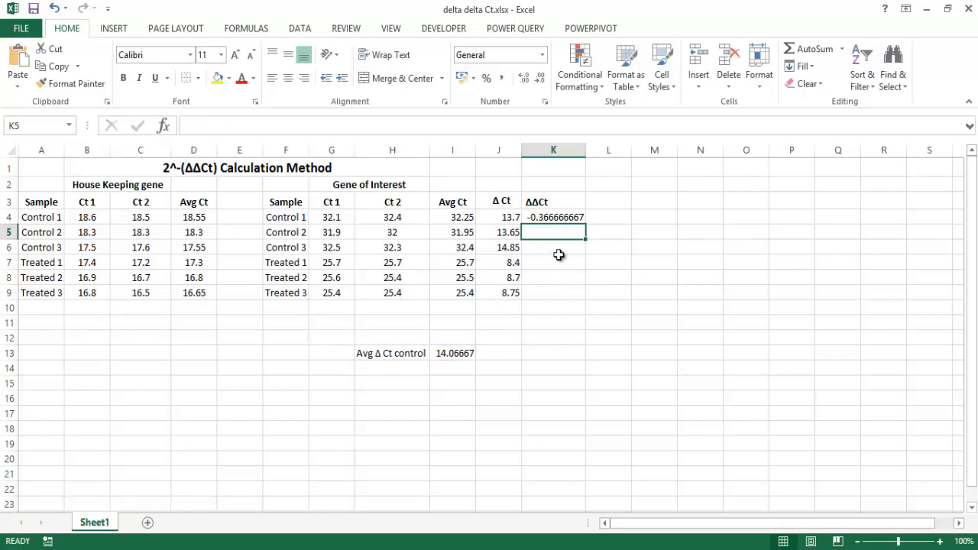
pyautogui.click(578, 217)
pyautogui.doubleClick(586, 224)
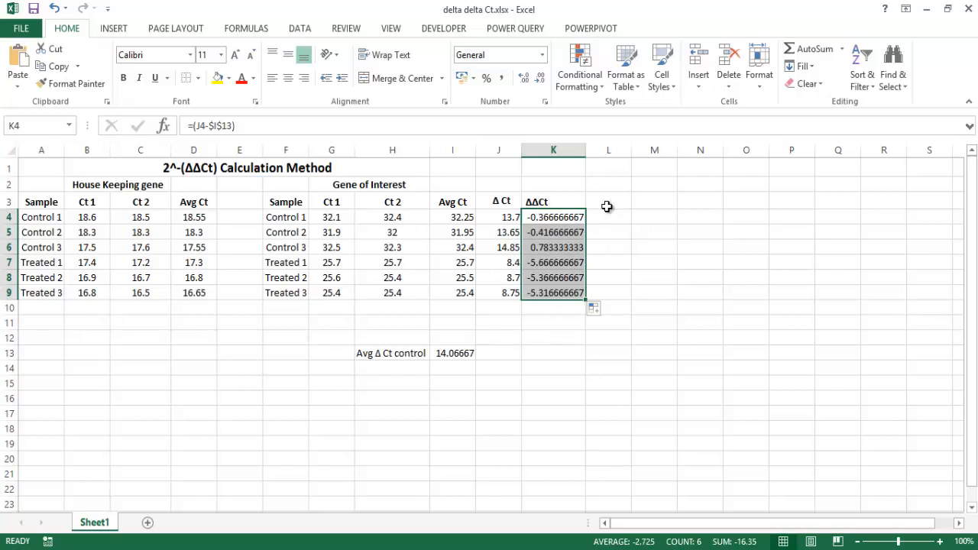
# Enter the header "2^-(ΔΔCt)" in L3, beside the ΔΔCt column.
pyautogui.click(607, 206)
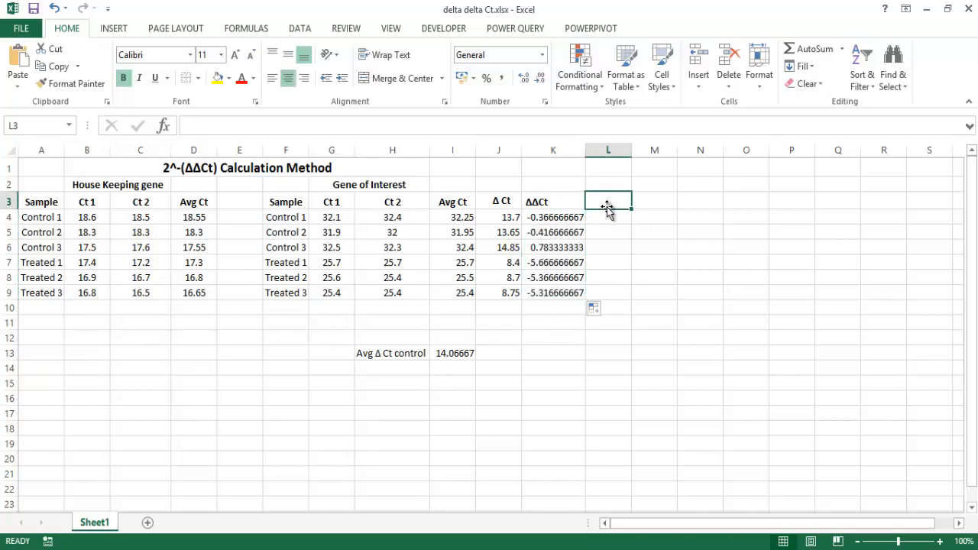
pyautogui.write('2')
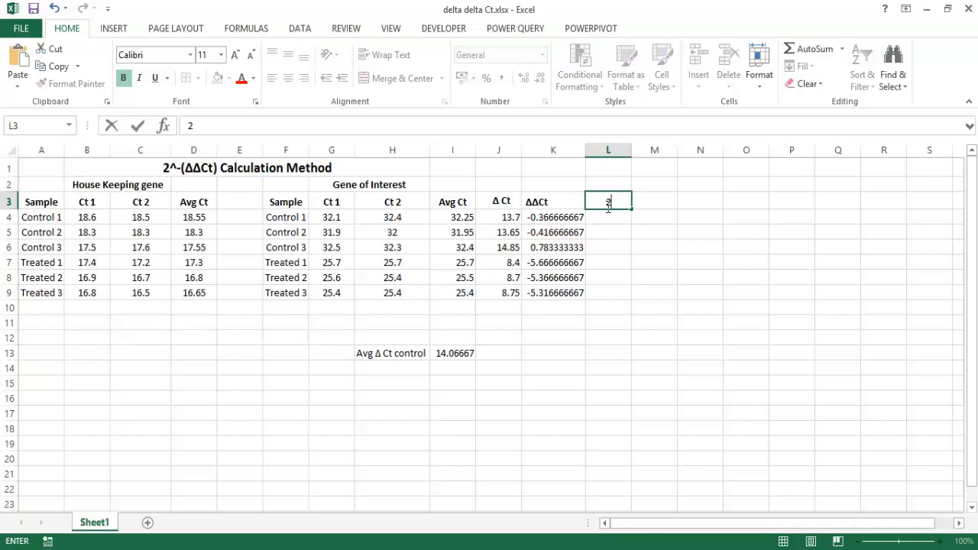
pyautogui.write('^-(ΔΔCt)')
pyautogui.press('Return')
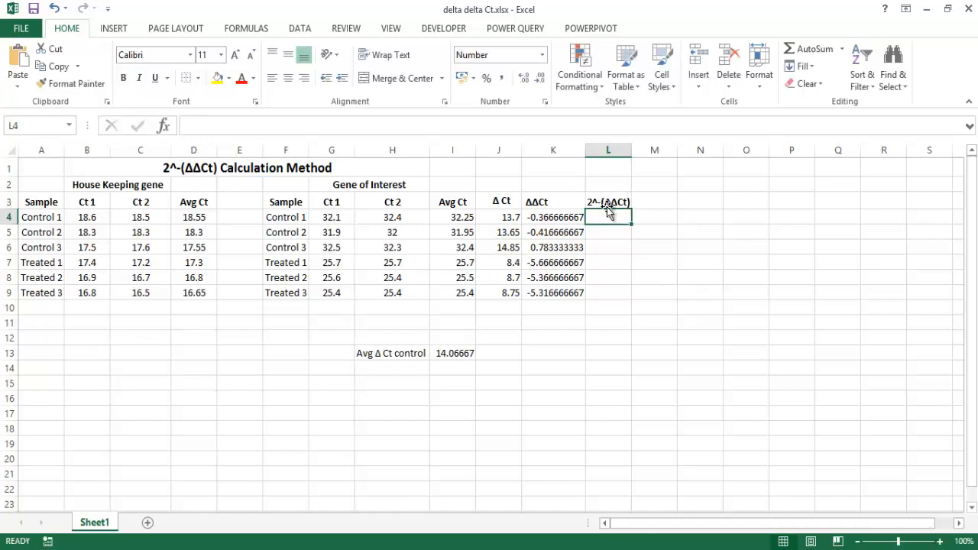
# Enter the formula =2^-(K4) in L4 and fill it down to L9.
pyautogui.write('=2^-(')
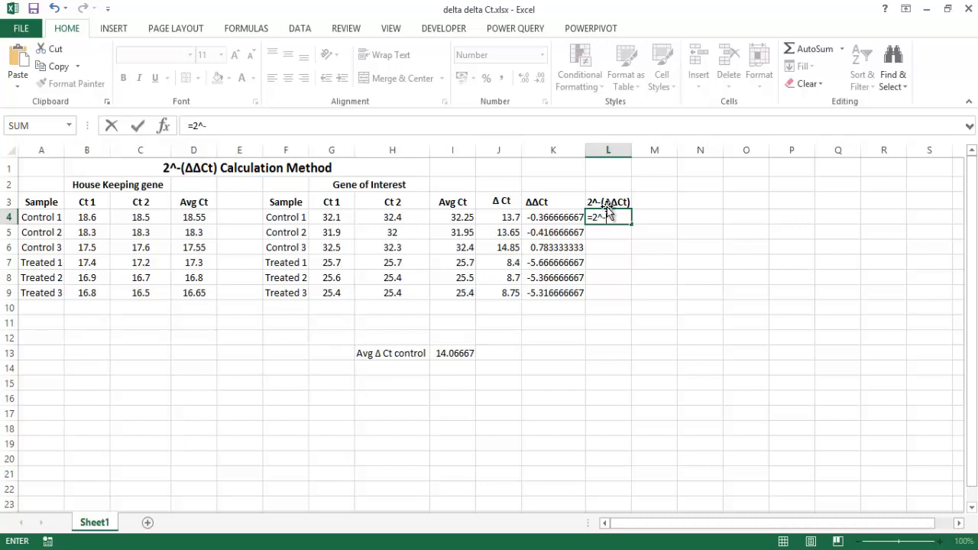
pyautogui.click(559, 221)
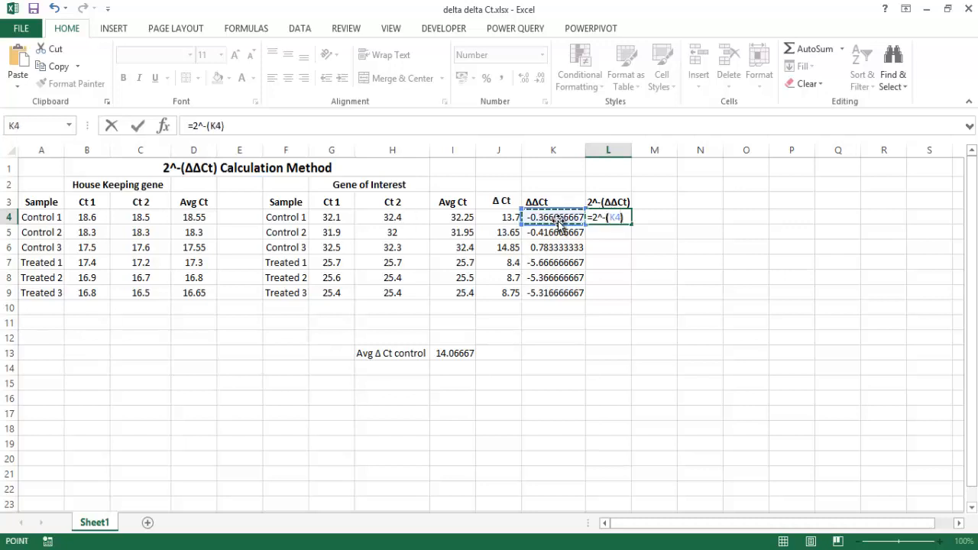
pyautogui.write(')')
pyautogui.press('Return')
pyautogui.click(615, 220)
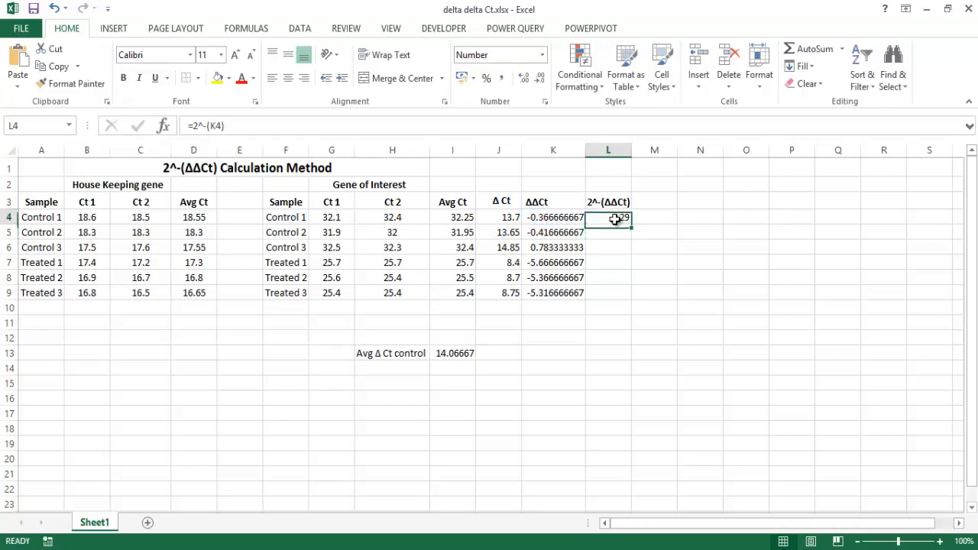
pyautogui.doubleClick(634, 224)
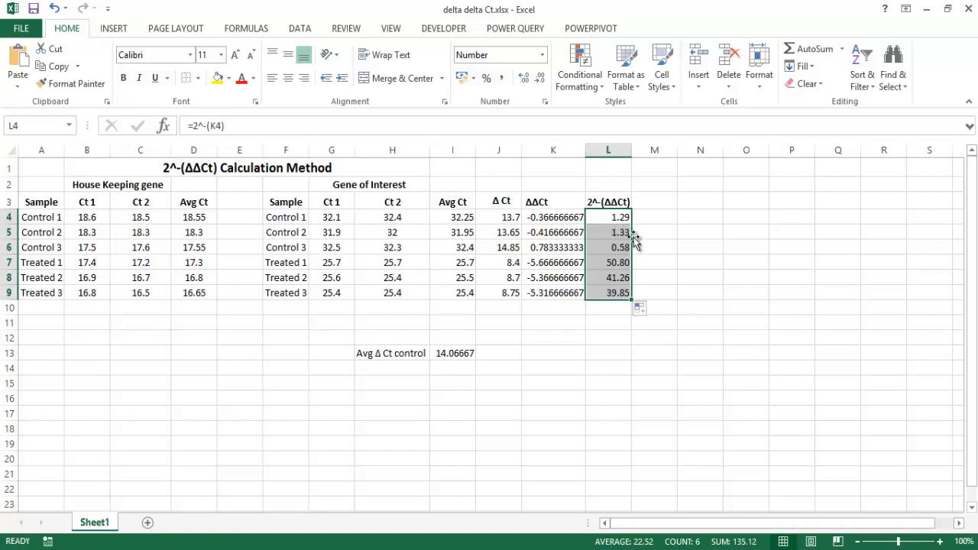
# Add the row labels "Control" in N4 and "Treated" in N7.
pyautogui.click(699, 216)
pyautogui.write('Av')
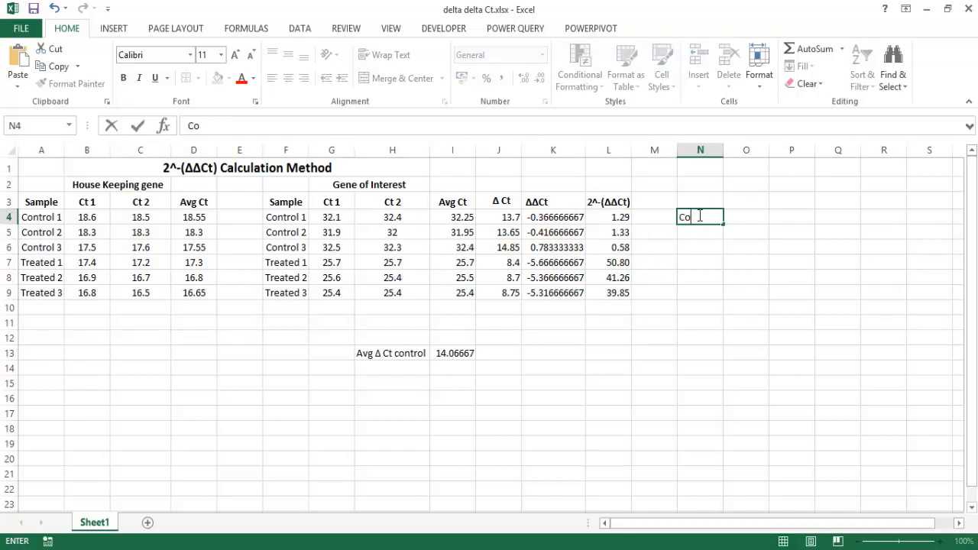
pyautogui.press('Return')
pyautogui.press('Down')
pyautogui.press('Down')
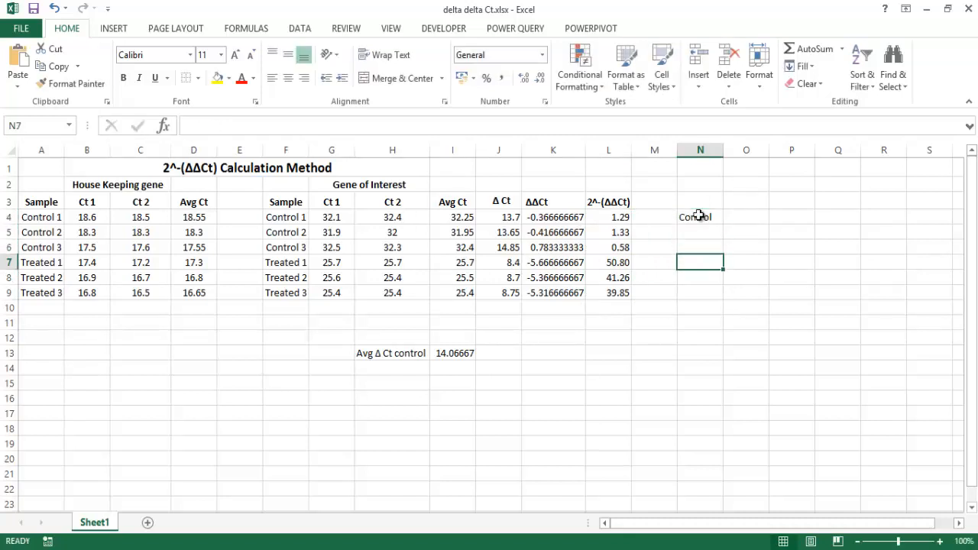
pyautogui.write('Treated')
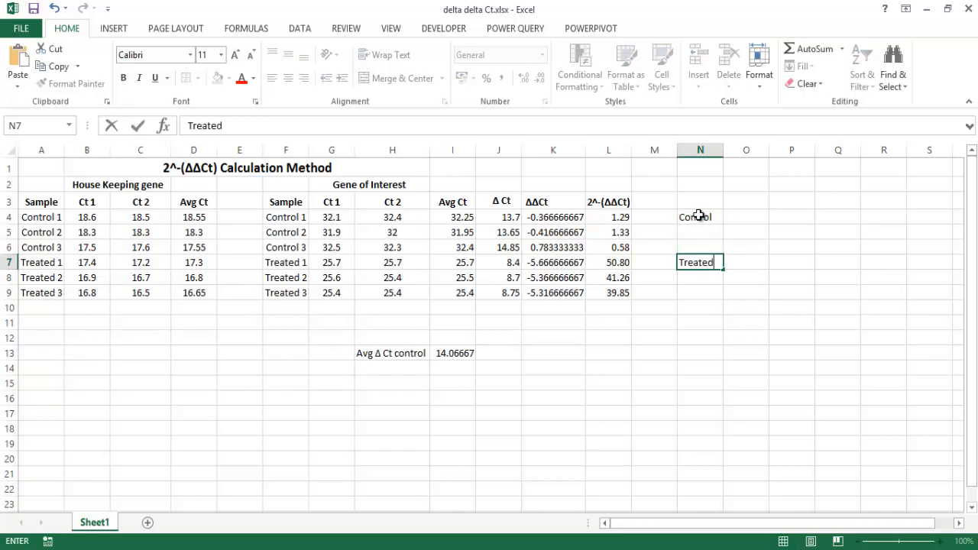
# Calculate the control samples' average 2^-(ΔΔCt) in O4 with the range L4:L6.
pyautogui.click(732, 217)
pyautogui.write('=a')
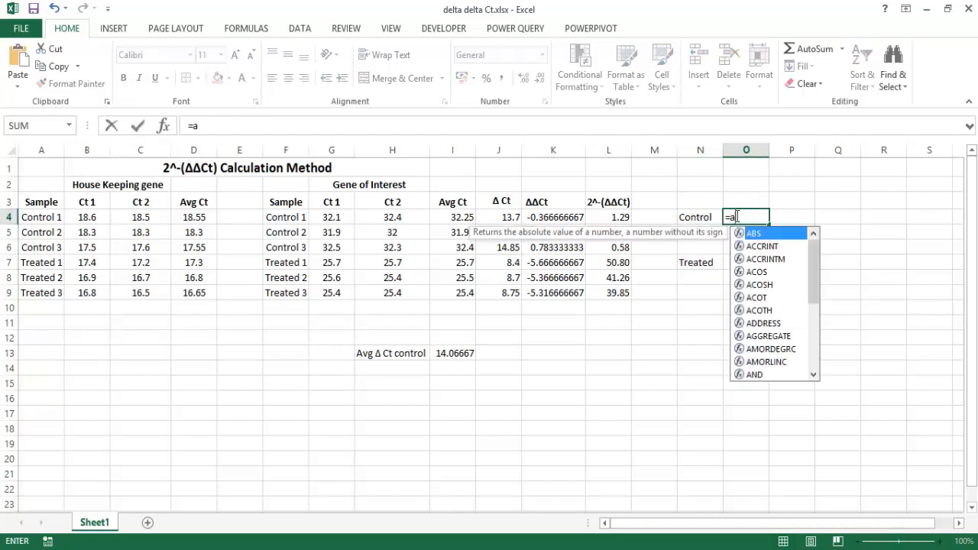
pyautogui.write('verage')
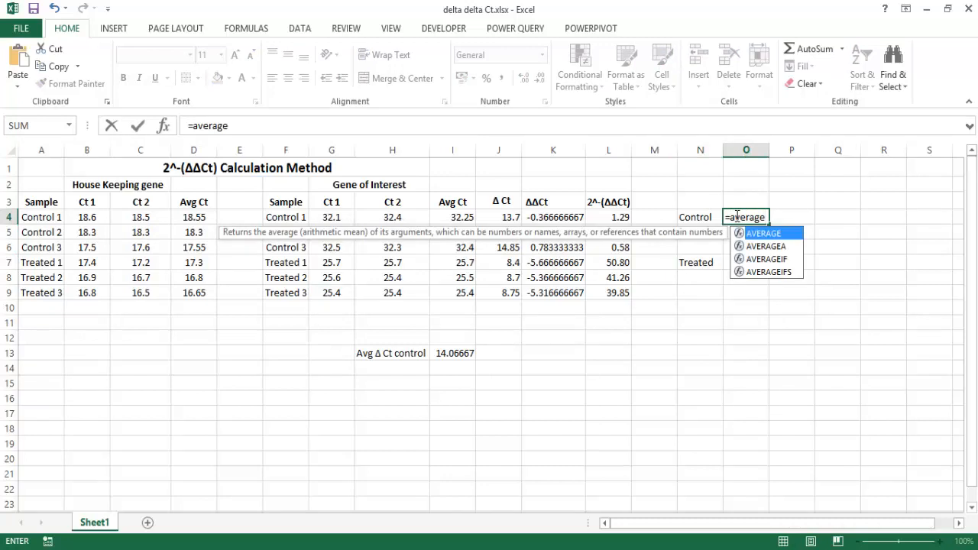
pyautogui.write('(')
pyautogui.moveTo(606, 207); pyautogui.dragTo(605, 242)
pyautogui.click(607, 217)
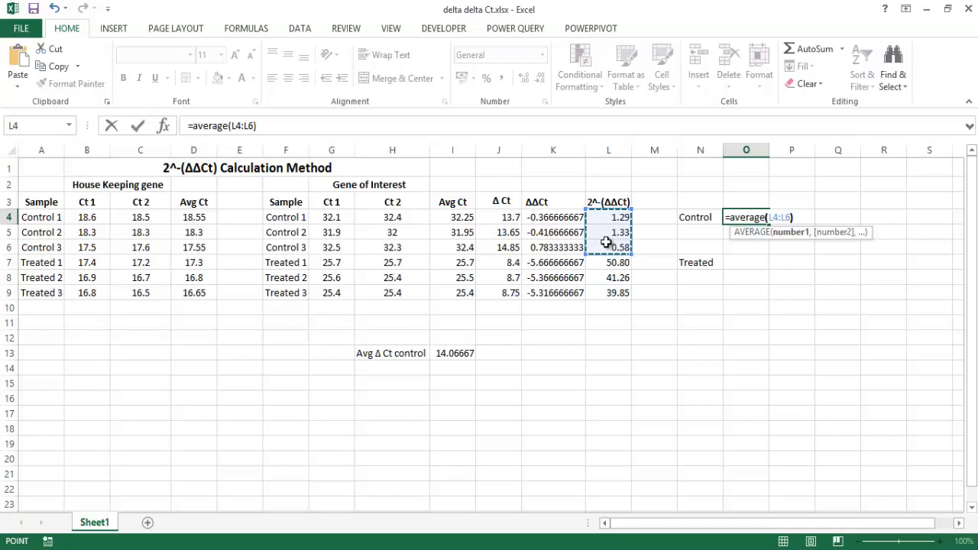
pyautogui.write(')')
pyautogui.press('Return')
# Calculate the treated samples' average 2^-(ΔΔCt) in O7 with the range L7:L9.
pyautogui.press('Down')
pyautogui.press('Down')
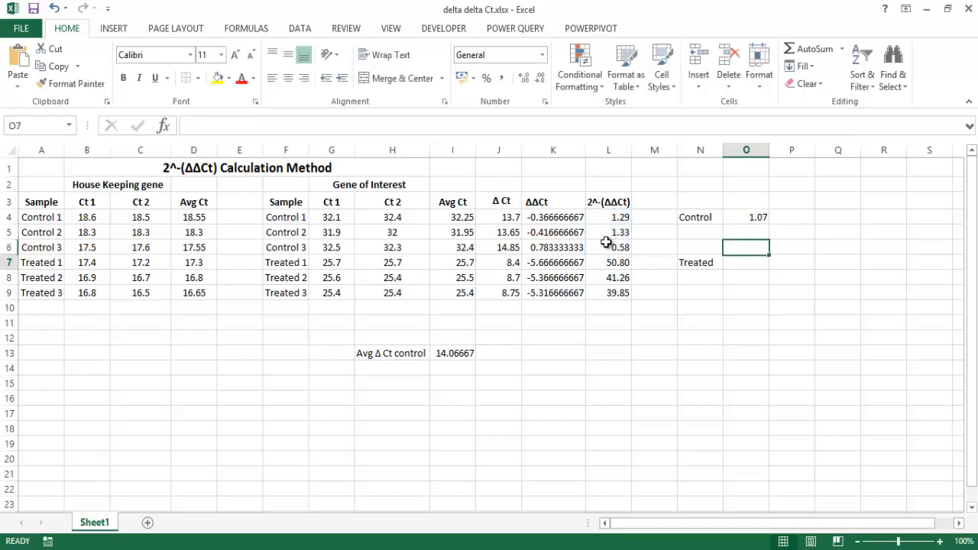
pyautogui.write('=ave')
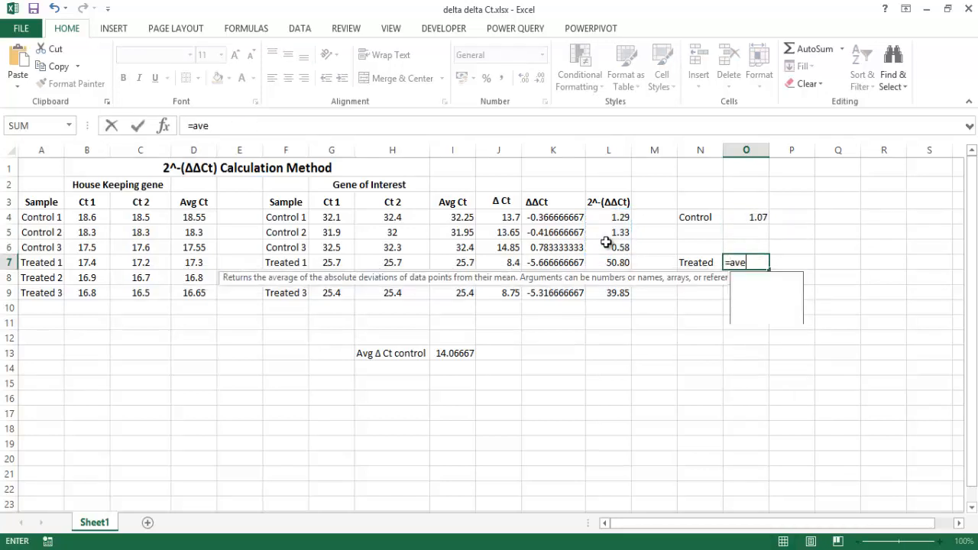
pyautogui.write('rage(')
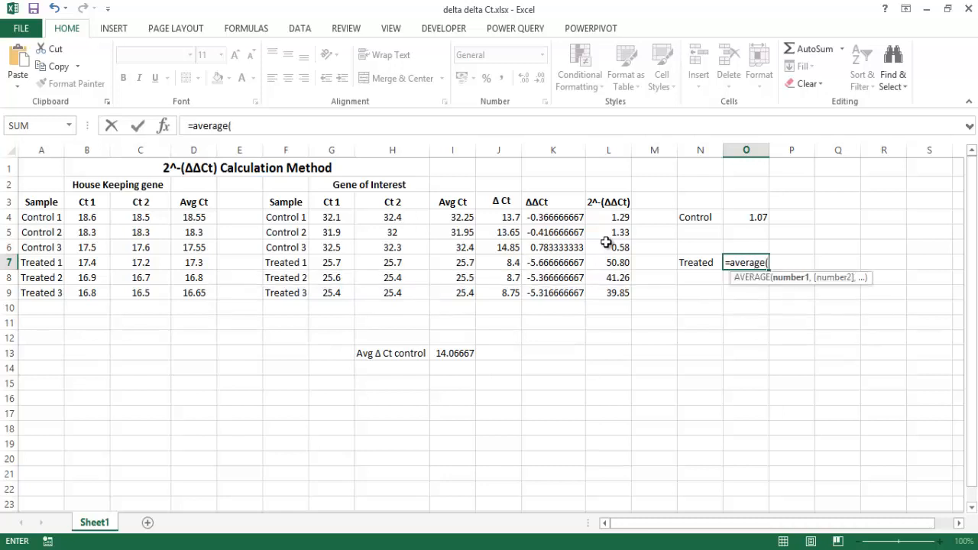
pyautogui.moveTo(616, 261); pyautogui.dragTo(618, 289)
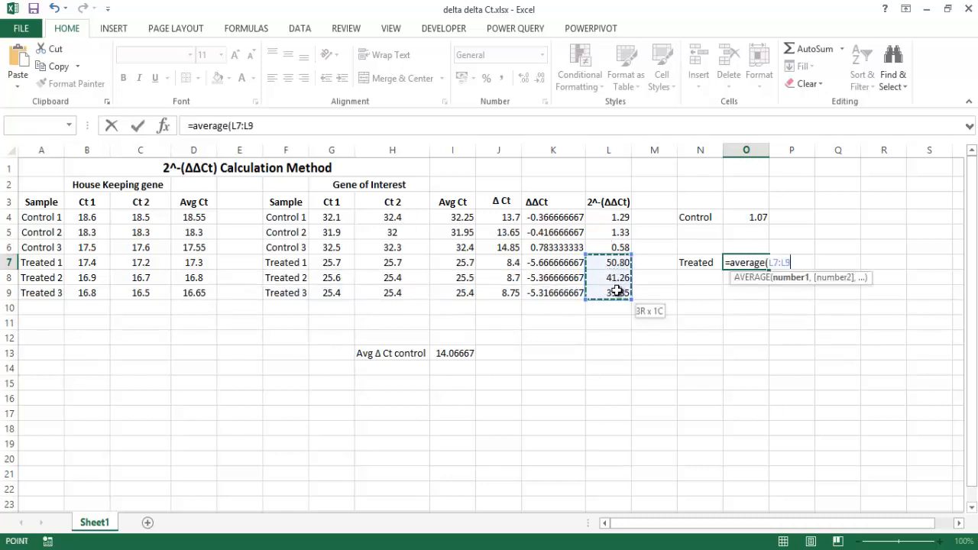
pyautogui.write(')')
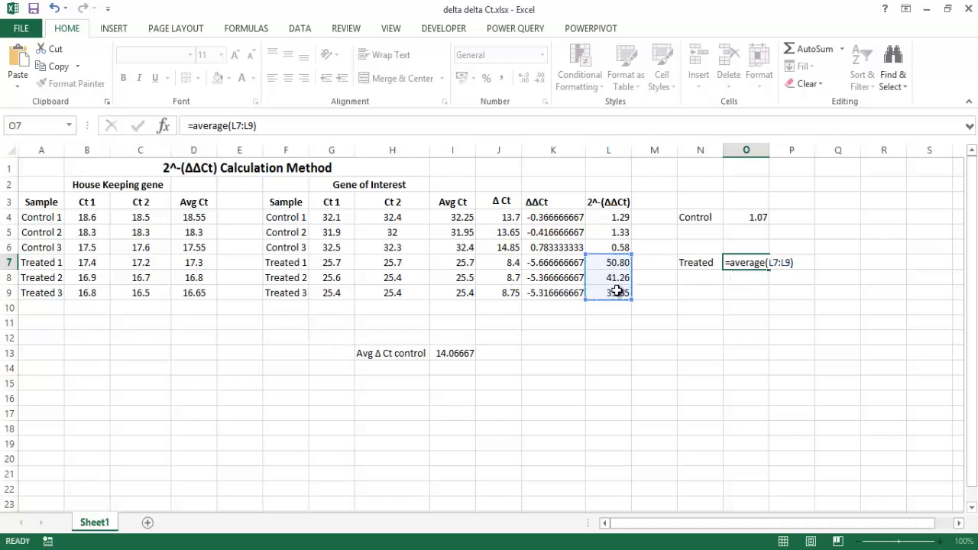
pyautogui.press('Return')
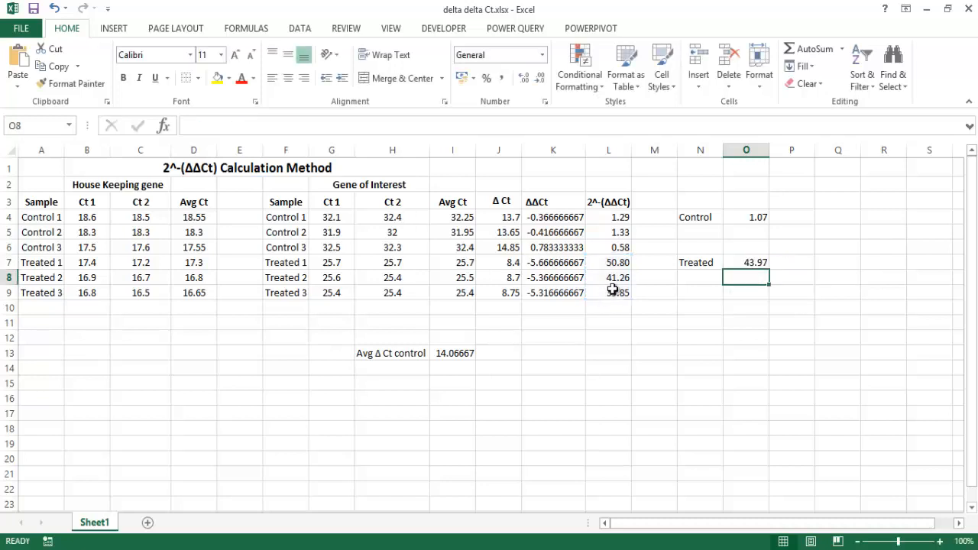